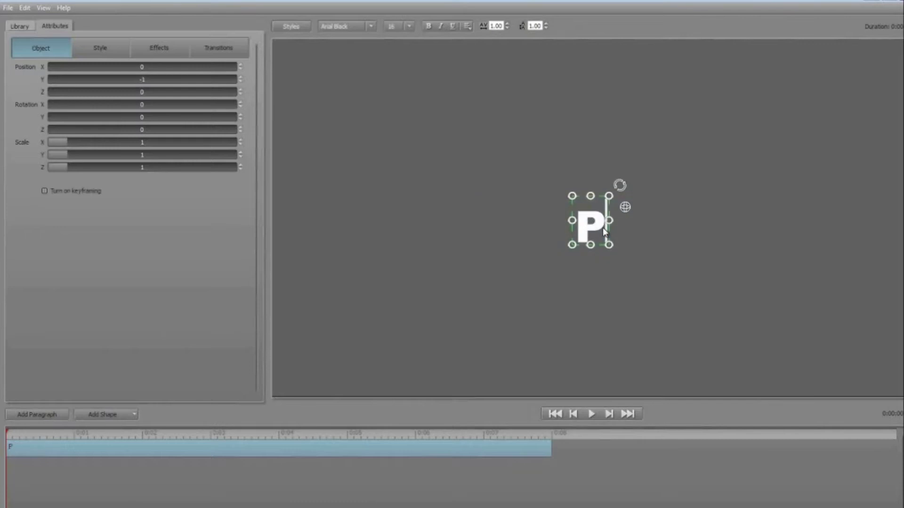
Step: Enter "Paragraph" as the text object's wording and select that word
{"action": "type", "text": "ph"}
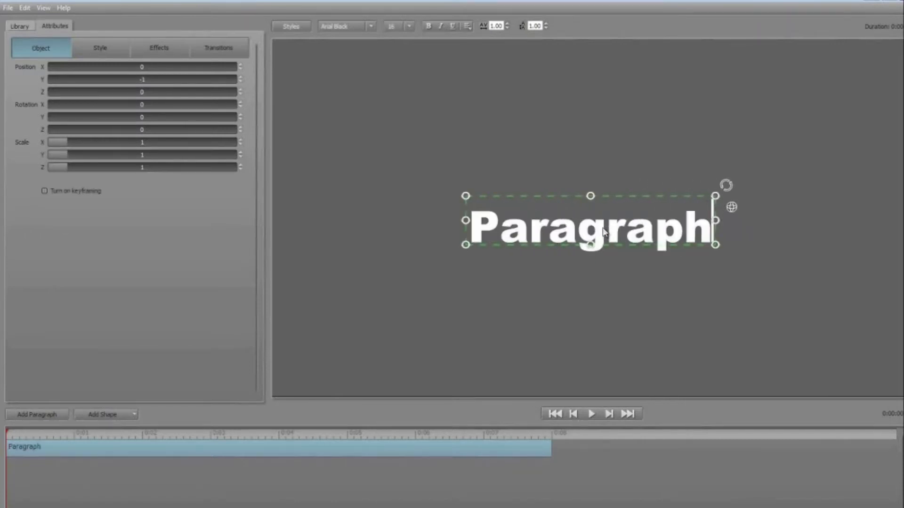
{"action": "double_click", "coordinate": [604, 233]}
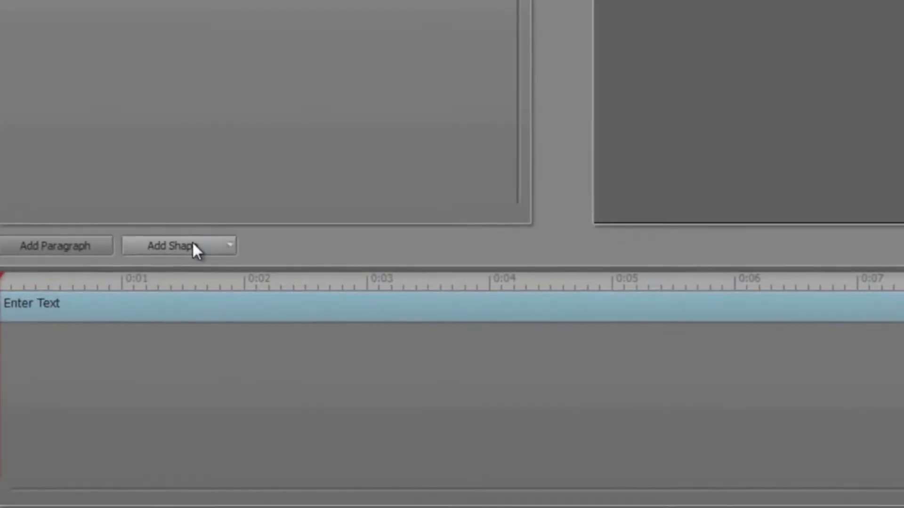
Step: Replace the placeholder text with a single rectangle shape and enlarge it to scale 10 so it fills the frame
{"action": "left_click", "coordinate": [193, 247]}
{"action": "left_click", "coordinate": [180, 290]}
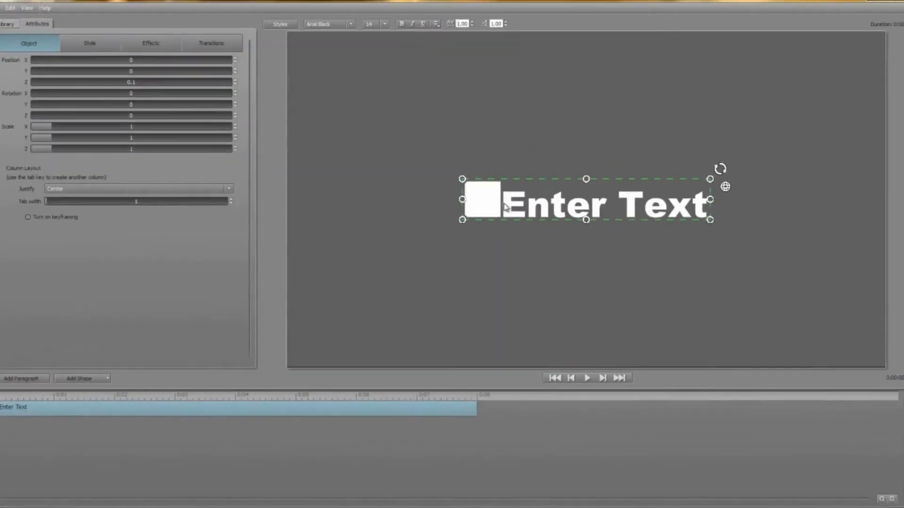
{"action": "key", "text": "Delete"}
{"action": "key", "text": "Delete"}
{"action": "key", "text": "Delete"}
{"action": "key", "text": "Delete"}
{"action": "key", "text": "Delete"}
{"action": "key", "text": "Delete"}
{"action": "key", "text": "Delete"}
{"action": "key", "text": "Delete"}
{"action": "key", "text": "Delete"}
{"action": "key", "text": "Delete"}
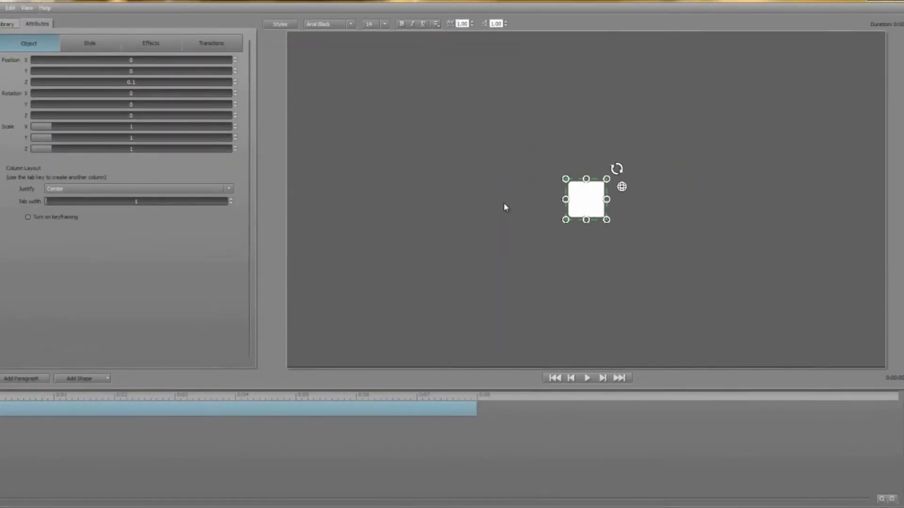
{"action": "left_click_drag", "start_coordinate": [565, 220], "coordinate": [376, 358]}
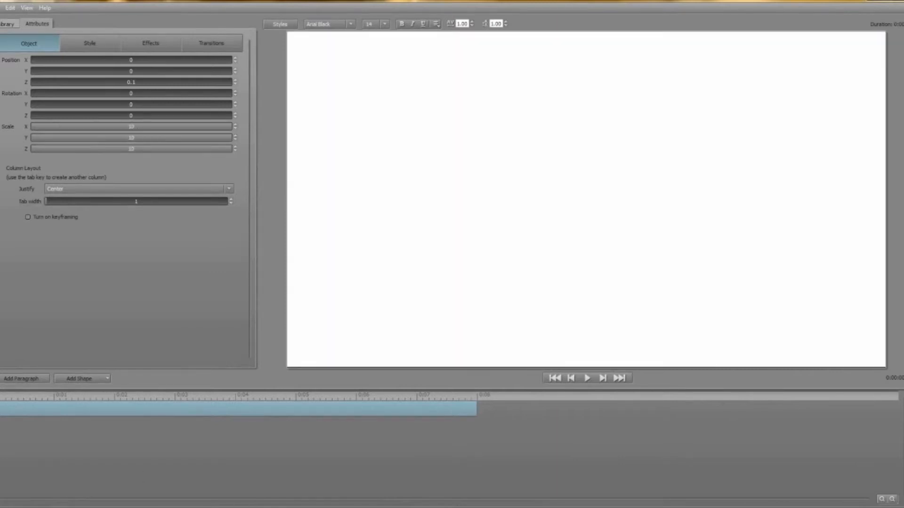
Step: Set the full-frame rectangle's face colour to orange (255, 170, 0) and deselect it
{"action": "left_click", "coordinate": [95, 46]}
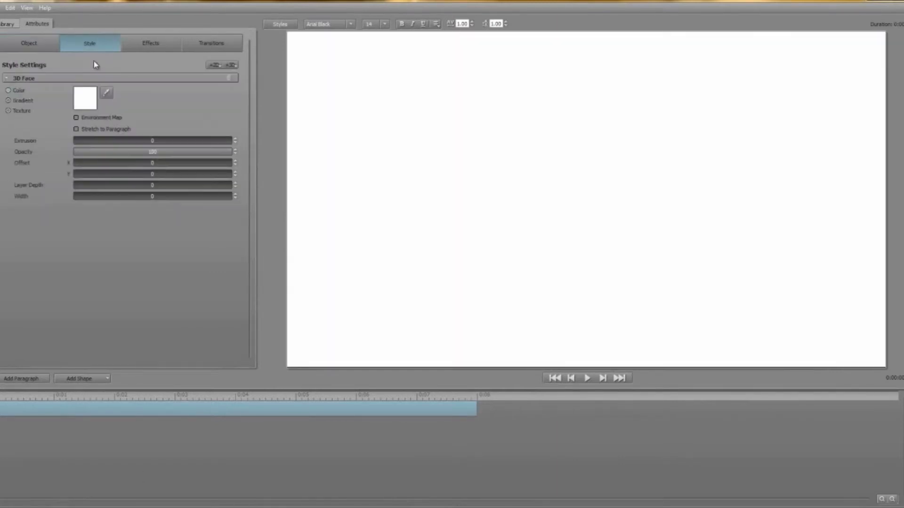
{"action": "left_click", "coordinate": [85, 101]}
{"action": "left_click", "coordinate": [411, 222]}
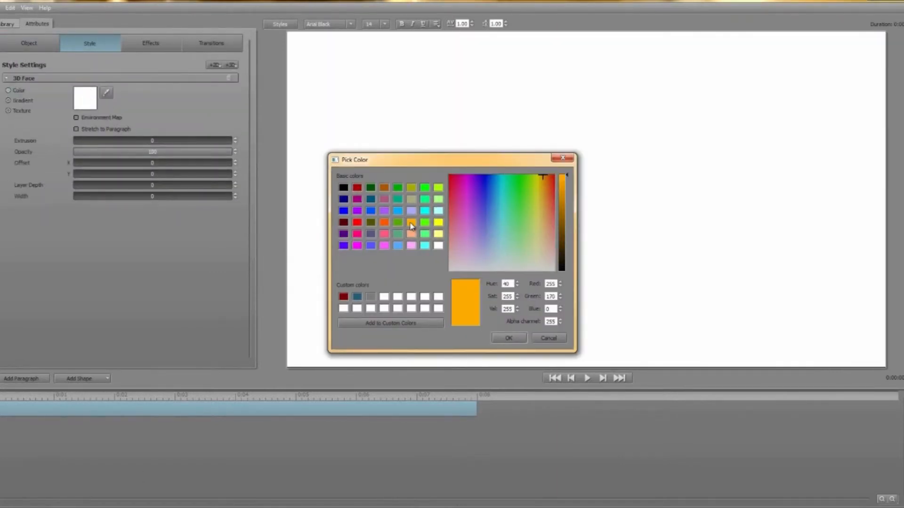
{"action": "left_click", "coordinate": [509, 338]}
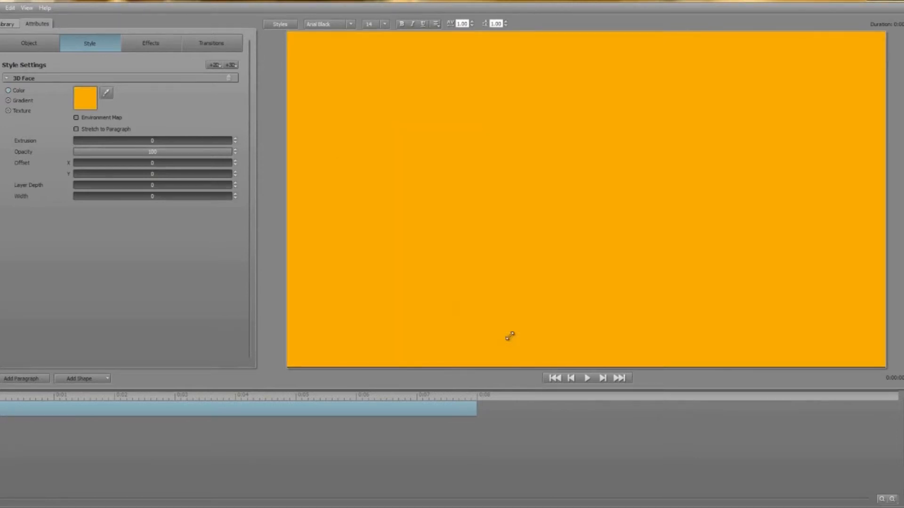
{"action": "left_click", "coordinate": [508, 423]}
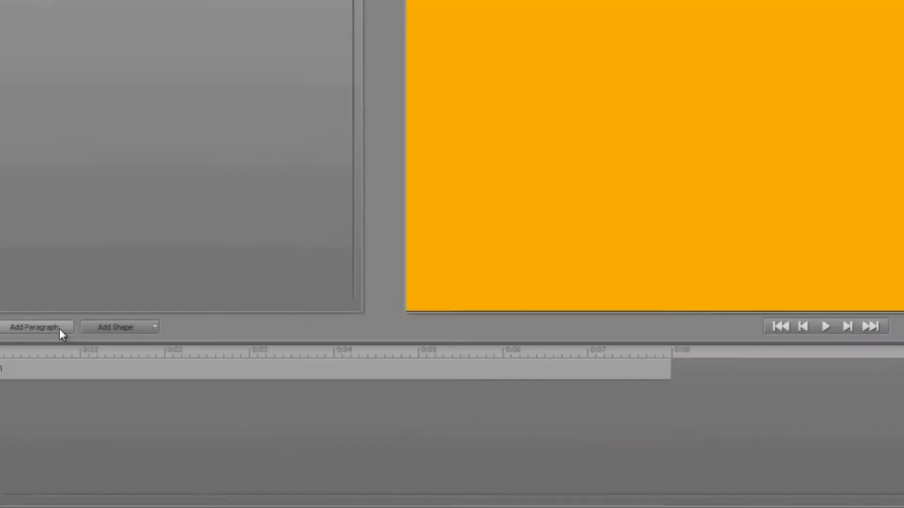
Step: Add a new paragraph, clear its placeholder text and insert six rectangles side by side in it
{"action": "left_click", "coordinate": [80, 278]}
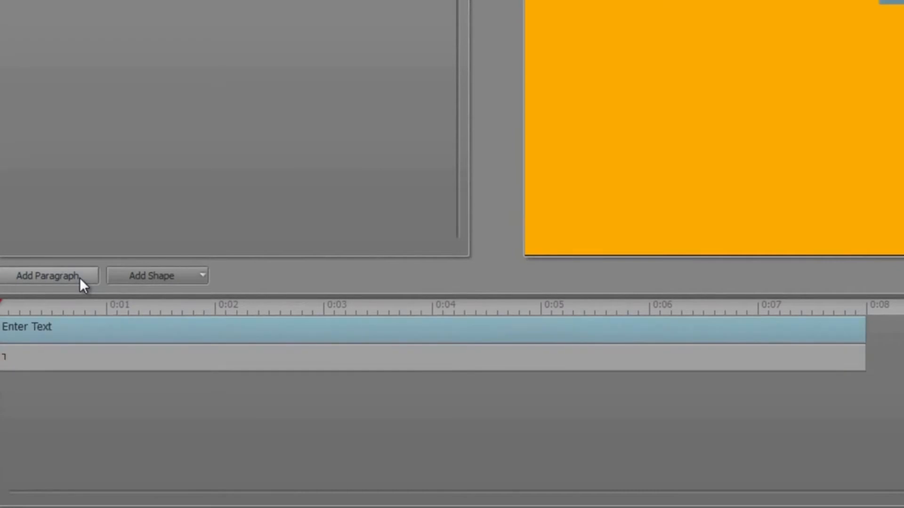
{"action": "key", "text": "BackSpace"}
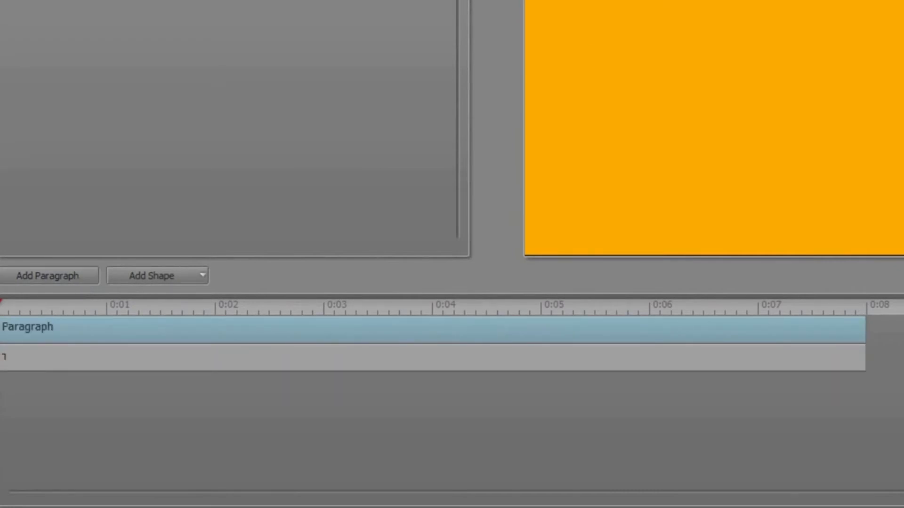
{"action": "left_click", "coordinate": [135, 277]}
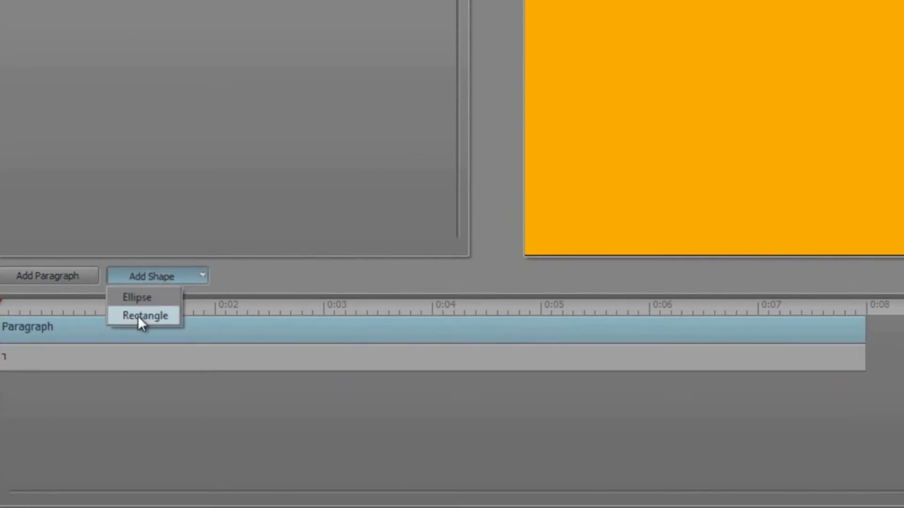
{"action": "left_click", "coordinate": [141, 315]}
{"action": "left_click", "coordinate": [135, 301]}
{"action": "left_click", "coordinate": [133, 332]}
{"action": "left_click", "coordinate": [135, 300]}
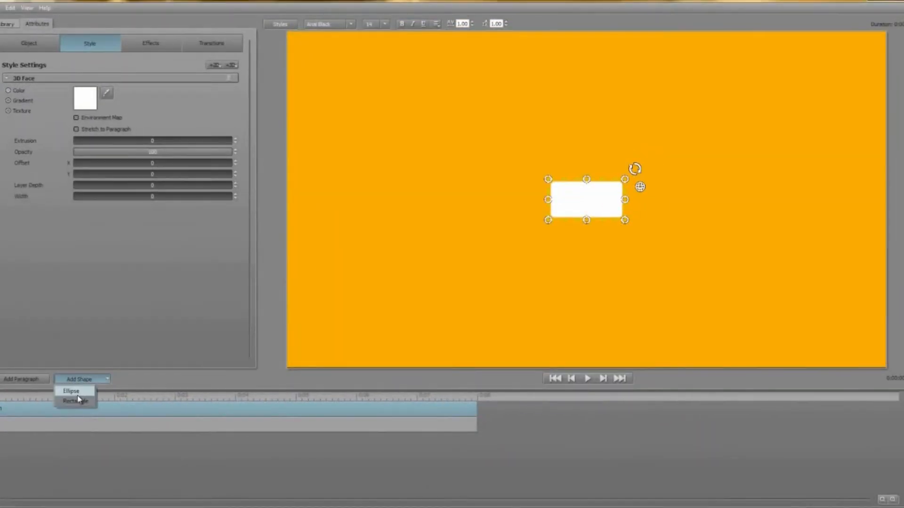
{"action": "left_click", "coordinate": [133, 332]}
{"action": "left_click", "coordinate": [82, 381]}
{"action": "left_click", "coordinate": [77, 399]}
{"action": "left_click", "coordinate": [81, 382]}
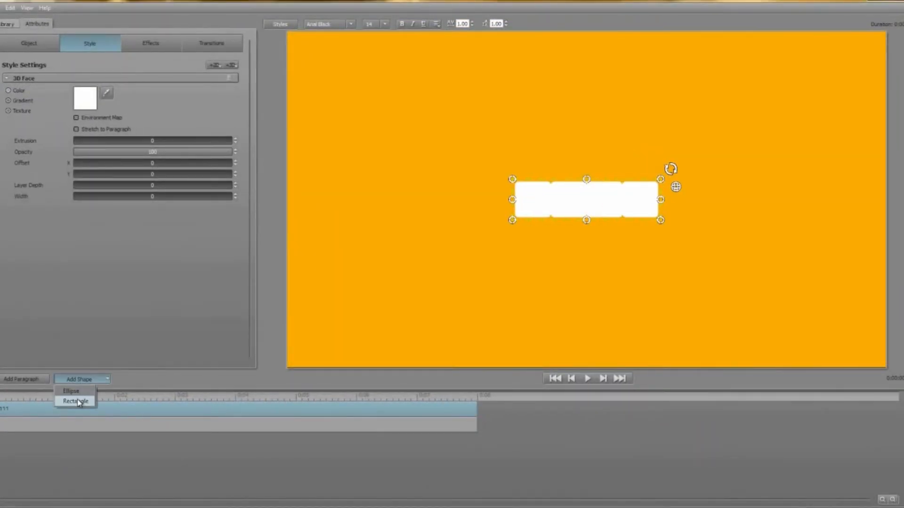
{"action": "left_click", "coordinate": [78, 399]}
{"action": "left_click", "coordinate": [82, 383]}
{"action": "left_click", "coordinate": [78, 400]}
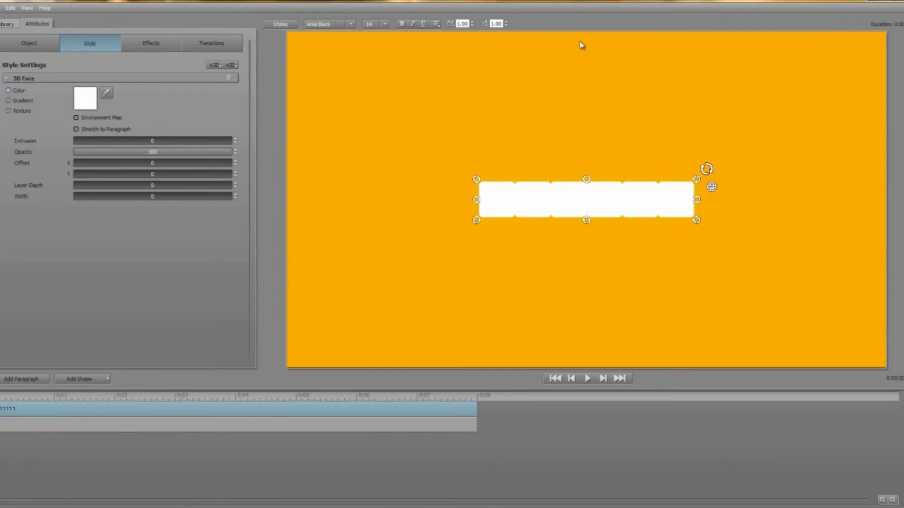
Step: Increase the character spacing to 1.25 to separate the rectangles in the row
{"action": "left_click", "coordinate": [472, 22]}
{"action": "left_click", "coordinate": [472, 22]}
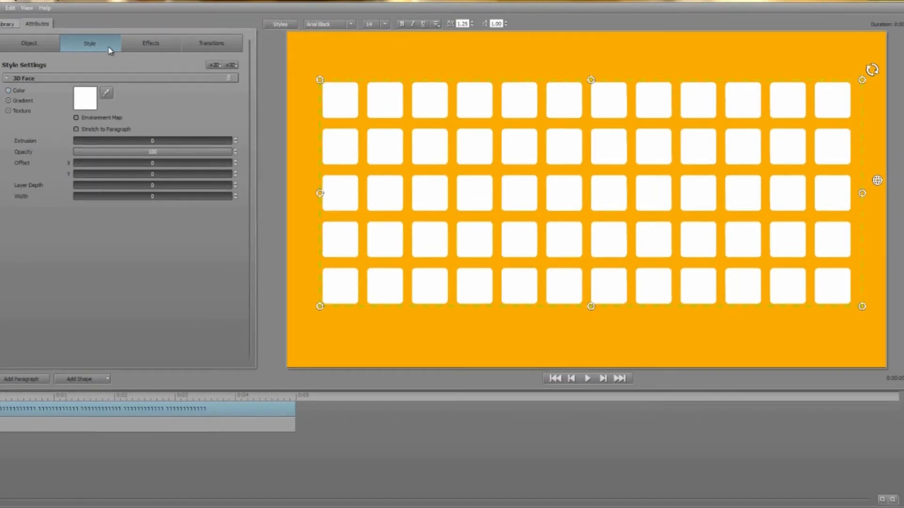
Step: Give the grid of rectangles a metallic image texture, stretched to the paragraph and used as an environment map
{"action": "left_click", "coordinate": [23, 110]}
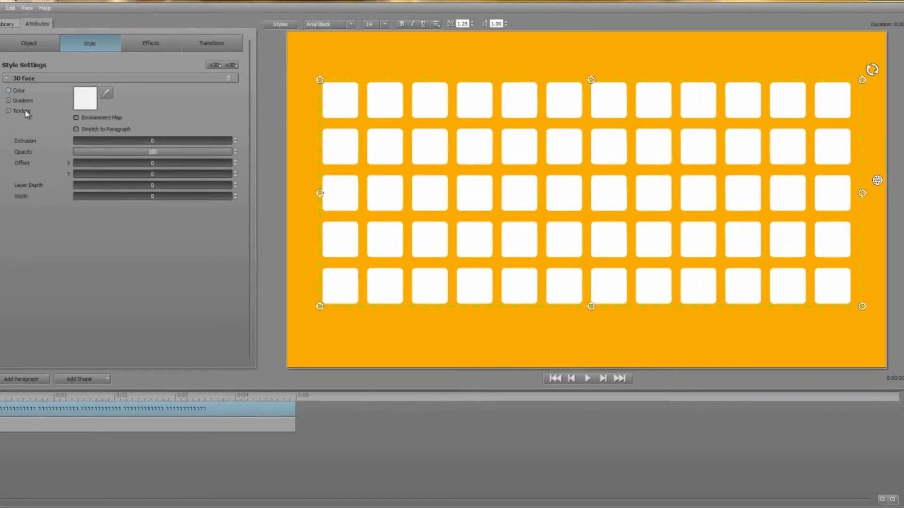
{"action": "left_click", "coordinate": [88, 101]}
{"action": "scroll", "coordinate": [448, 194], "scroll_direction": "down", "scroll_amount": 5}
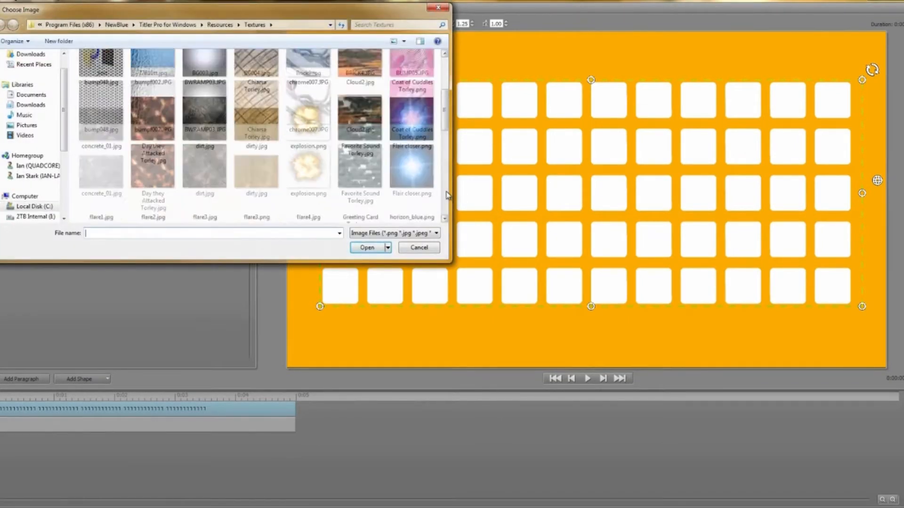
{"action": "double_click", "coordinate": [93, 145]}
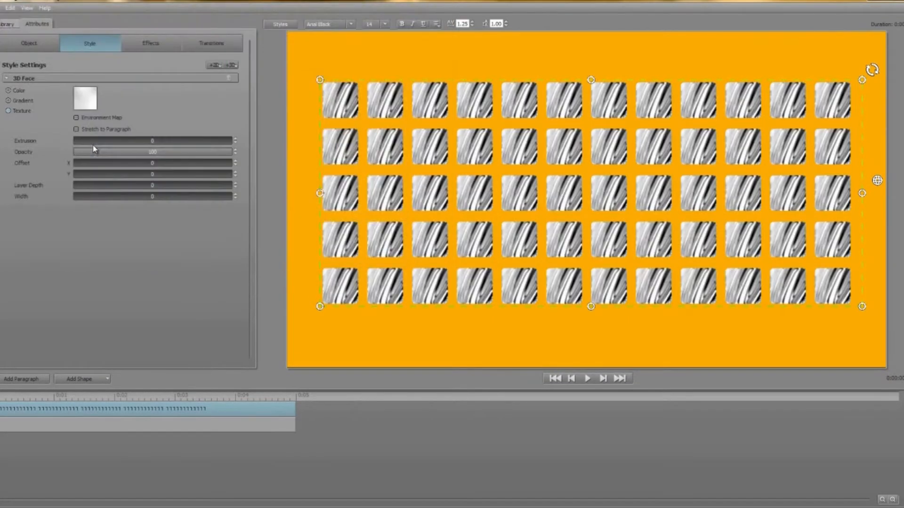
{"action": "left_click", "coordinate": [76, 129]}
{"action": "left_click", "coordinate": [76, 118]}
Step: Rotate the rectangle grid slightly about its Y axis
{"action": "left_click", "coordinate": [38, 44]}
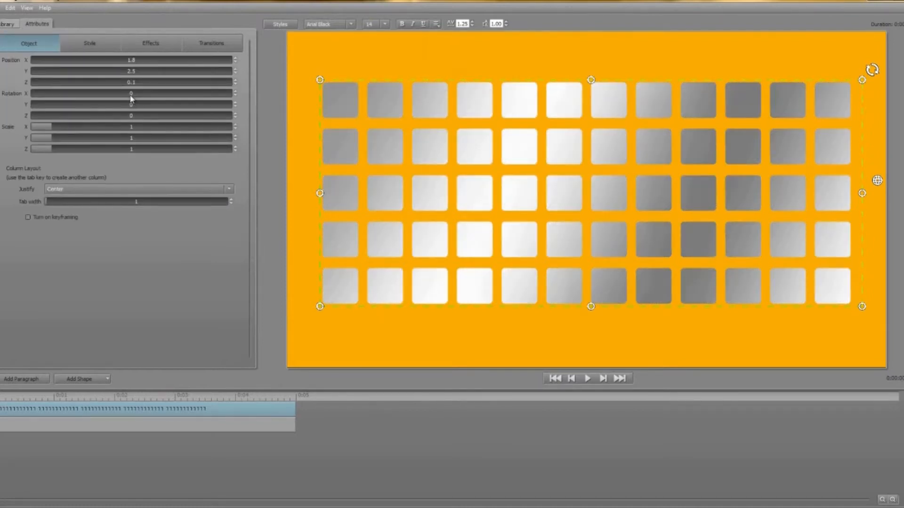
{"action": "left_click_drag", "start_coordinate": [130, 103], "coordinate": [130, 104]}
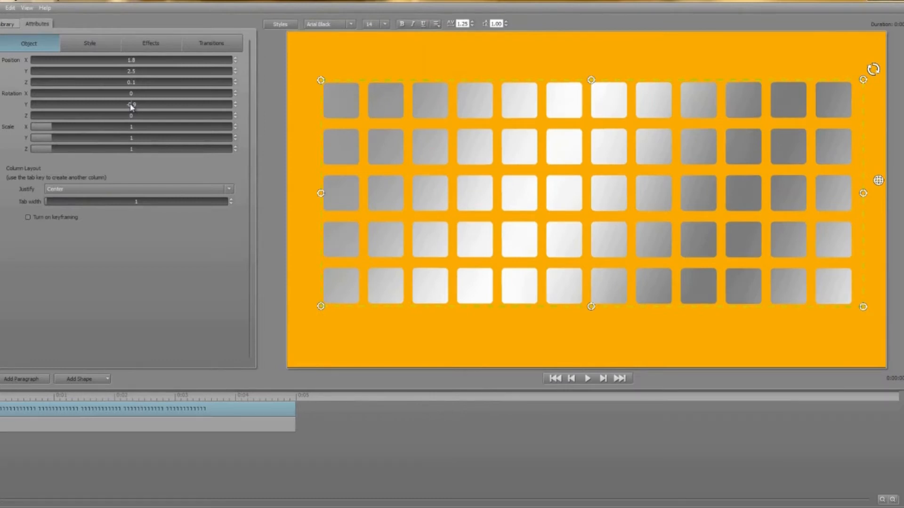
Step: Apply the Lens Correction effect from the Starter Pack to the rectangle grid
{"action": "left_click", "coordinate": [10, 24]}
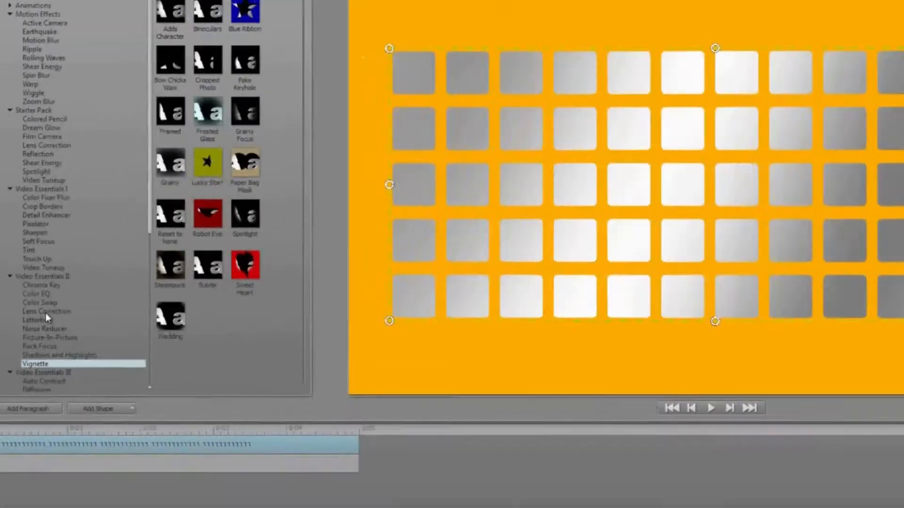
{"action": "left_click", "coordinate": [45, 311]}
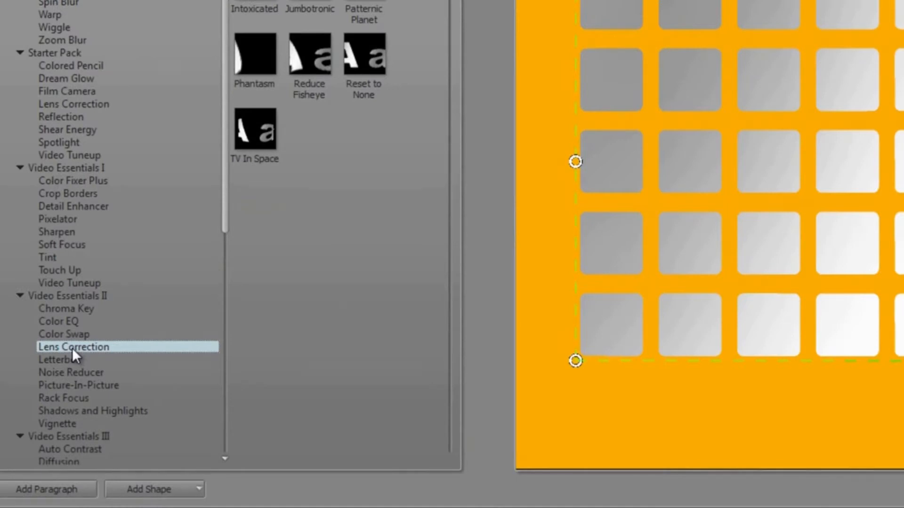
{"action": "left_click", "coordinate": [95, 102]}
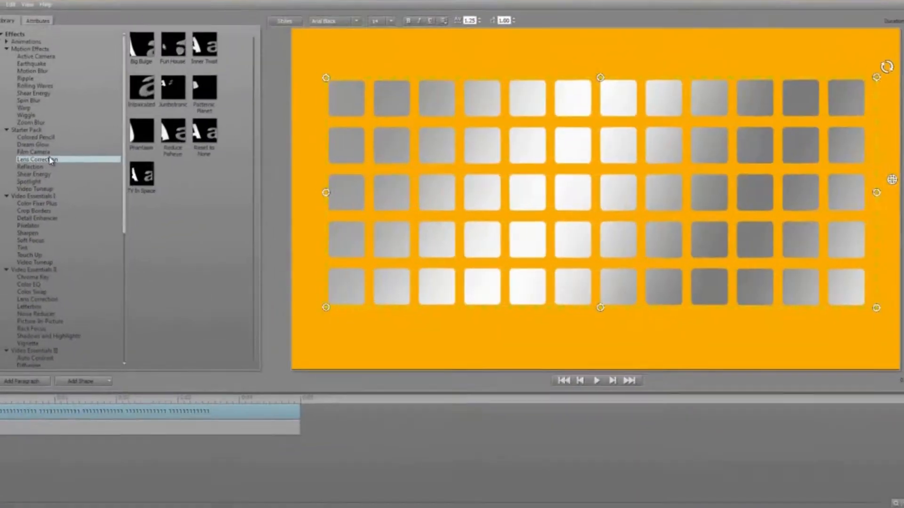
{"action": "double_click", "coordinate": [116, 164]}
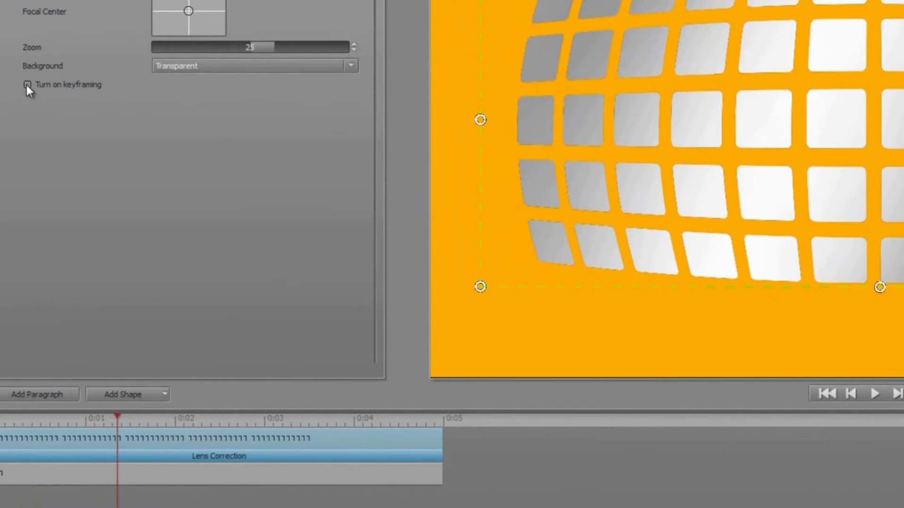
Step: Enable keyframing for Lens Correction and set Distortion to 0 and Zoom to 100 on Keyframe 1 at the timeline start
{"action": "left_click", "coordinate": [27, 85]}
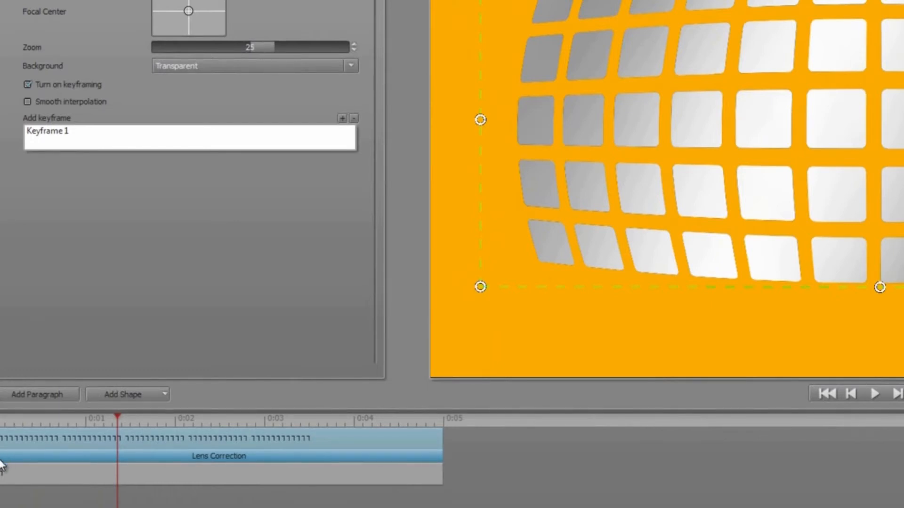
{"action": "left_click_drag", "start_coordinate": [116, 423], "coordinate": [1, 419]}
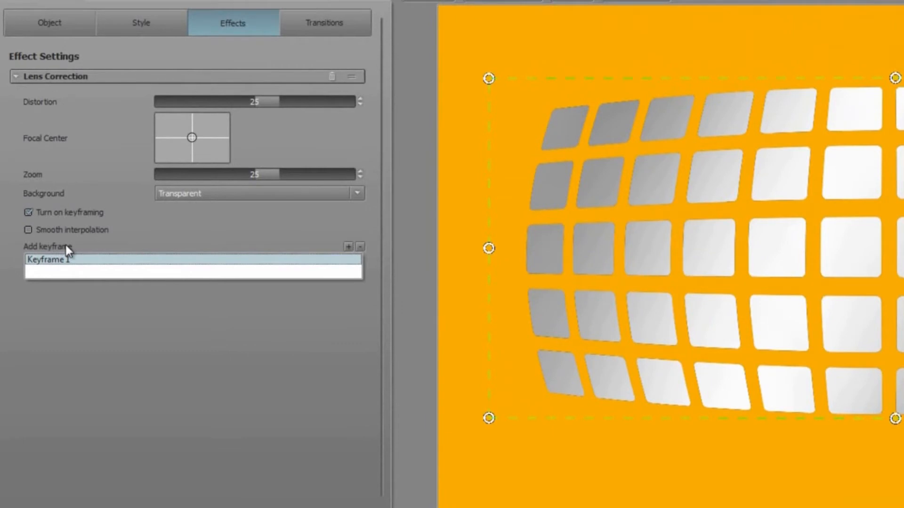
{"action": "left_click", "coordinate": [256, 100]}
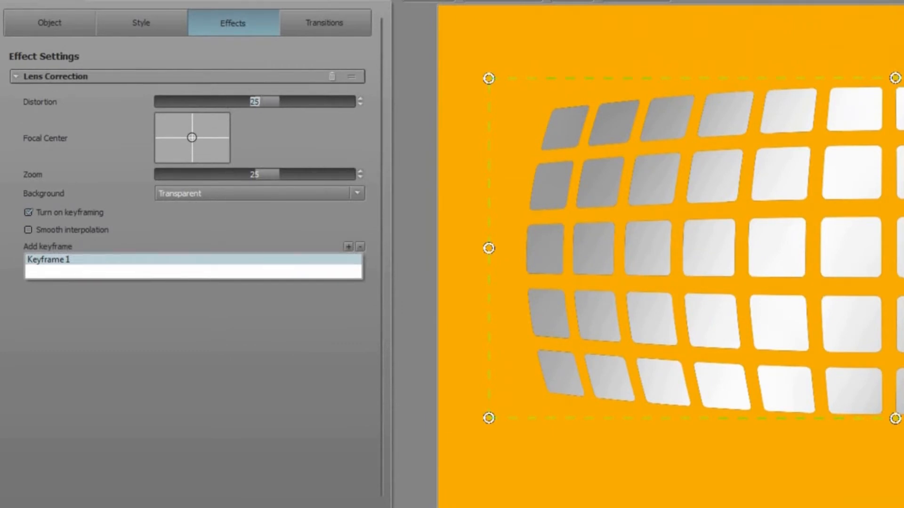
{"action": "type", "text": "0"}
{"action": "key", "text": "Return"}
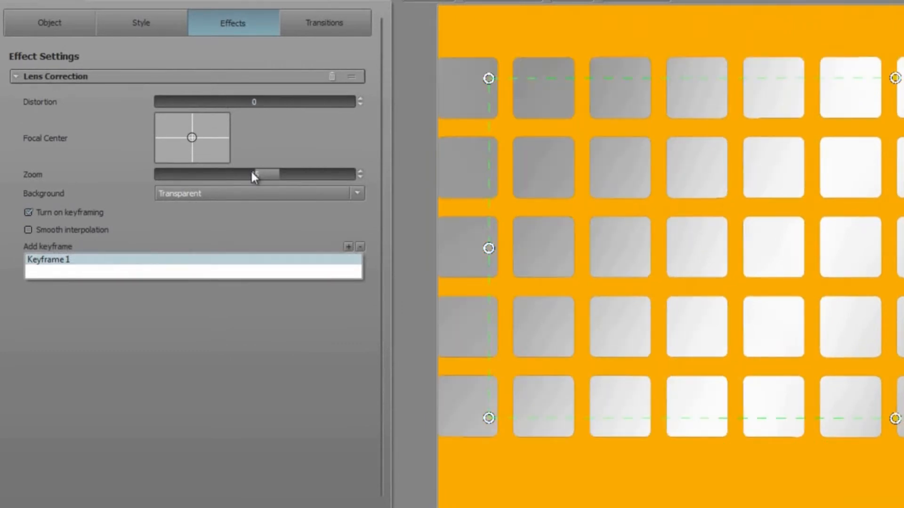
{"action": "type", "text": "100"}
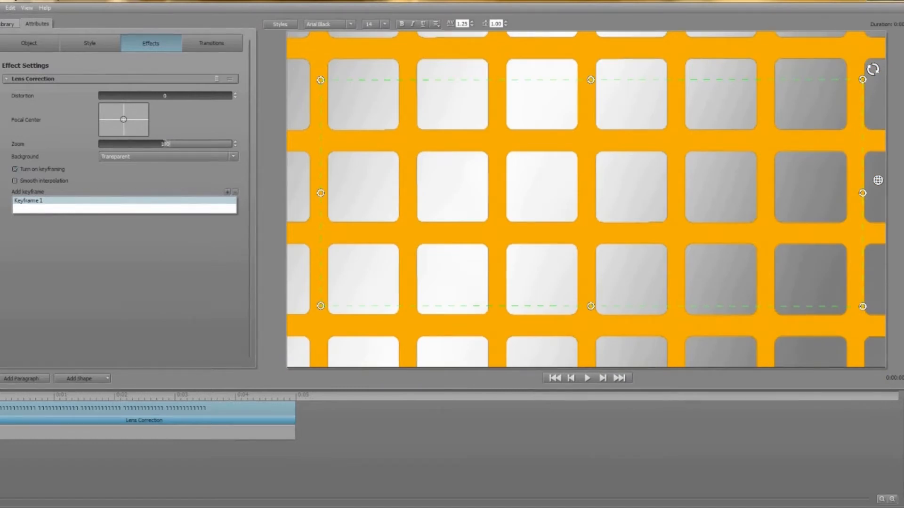
Step: Add a second Lens Correction keyframe at about 2 seconds with Zoom 60 and Distortion 40
{"action": "left_click", "coordinate": [114, 396]}
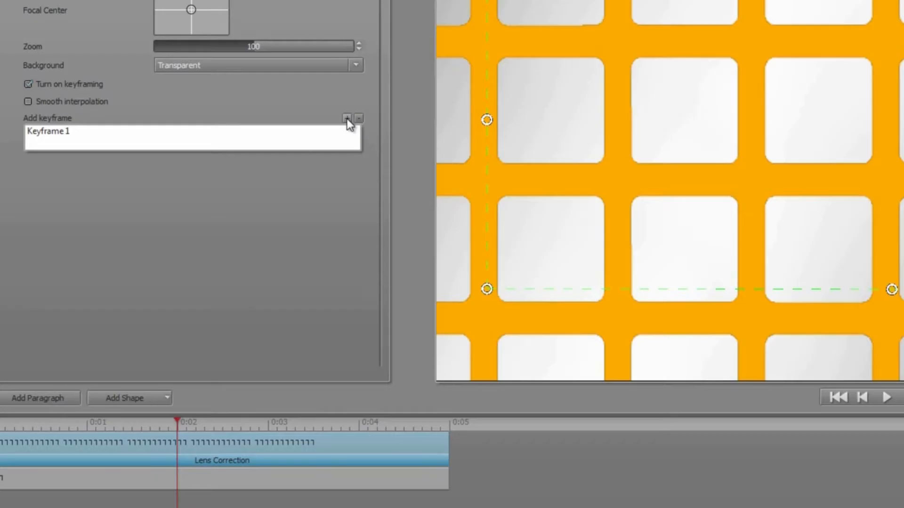
{"action": "left_click", "coordinate": [347, 118]}
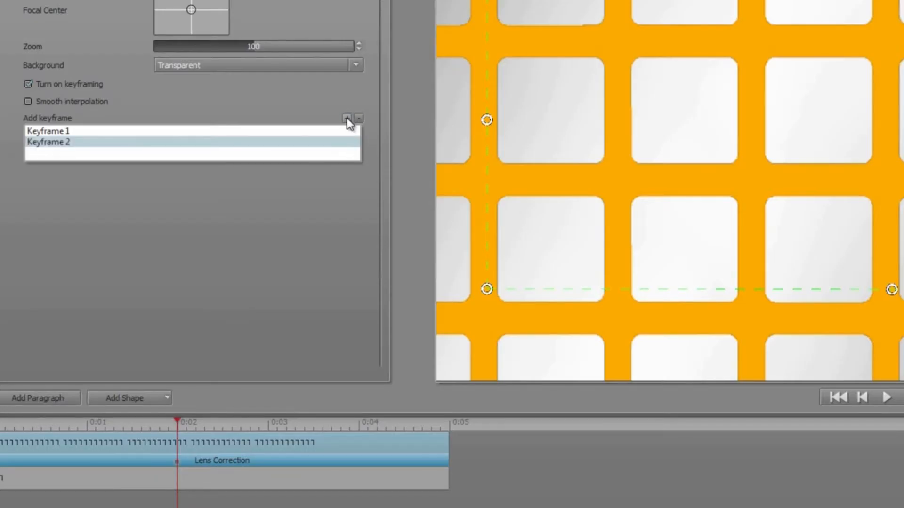
{"action": "left_click", "coordinate": [116, 145]}
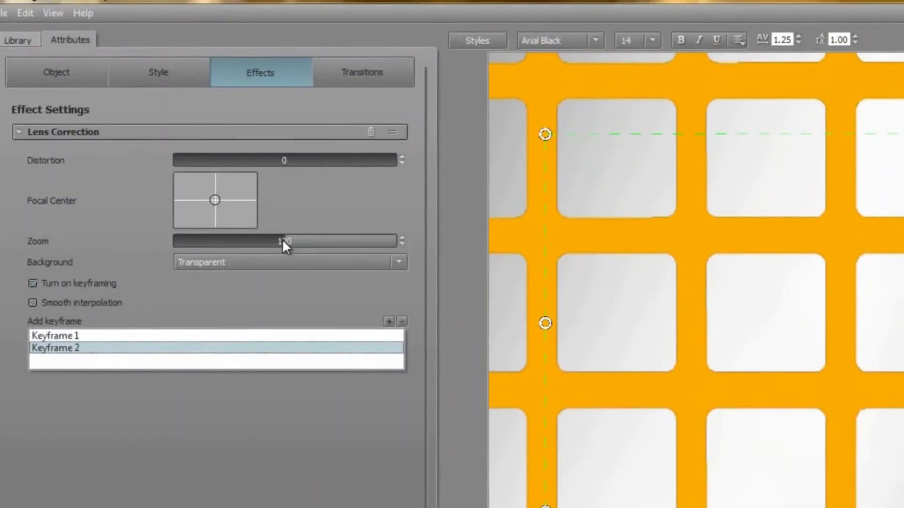
{"action": "double_click", "coordinate": [253, 46]}
{"action": "type", "text": "60"}
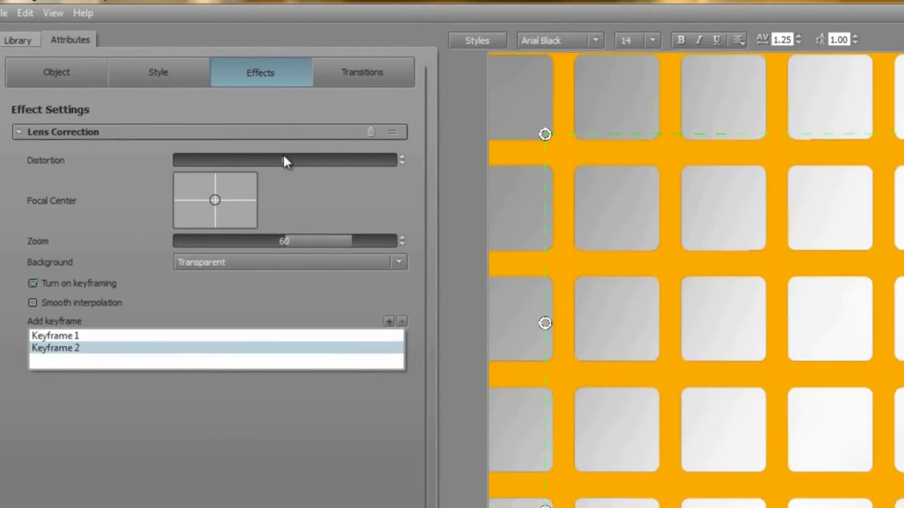
{"action": "type", "text": "40"}
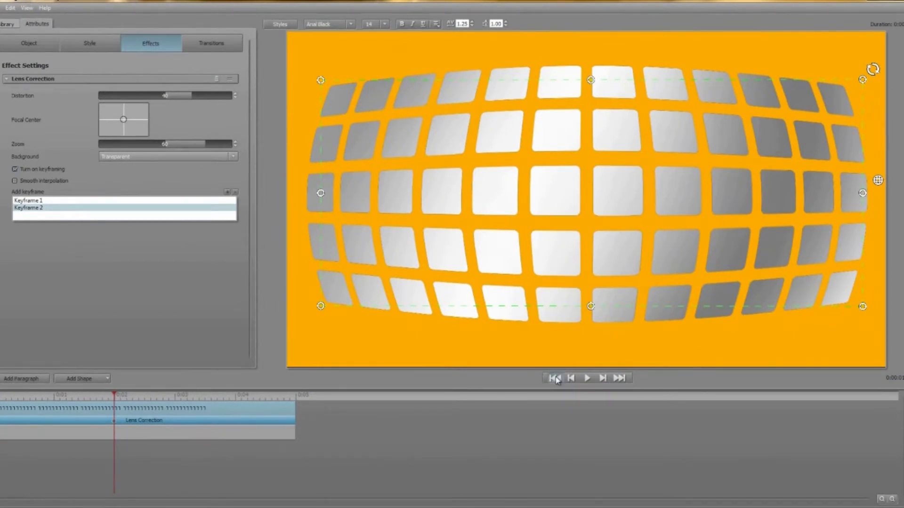
Step: Preview the Lens Correction animation and return to the start of the timeline
{"action": "left_click", "coordinate": [587, 378]}
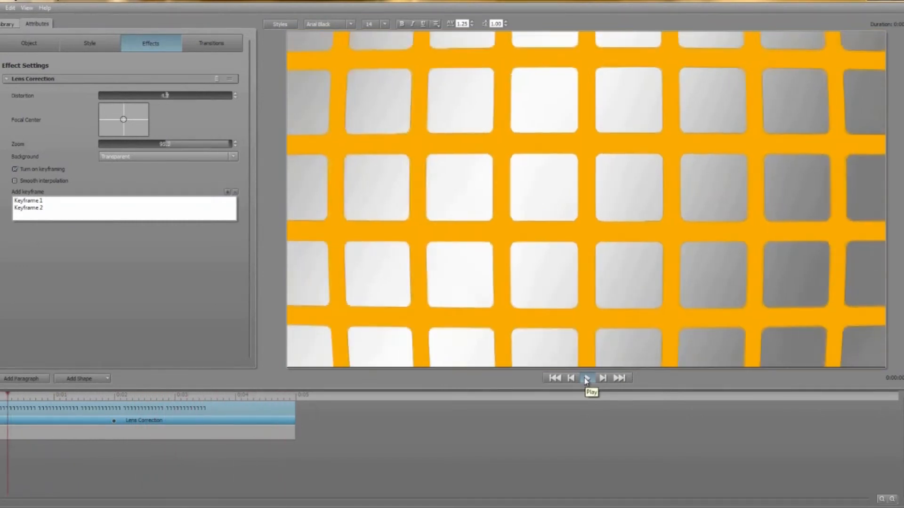
{"action": "left_click", "coordinate": [586, 380]}
{"action": "left_click_drag", "start_coordinate": [138, 396], "coordinate": [0, 396]}
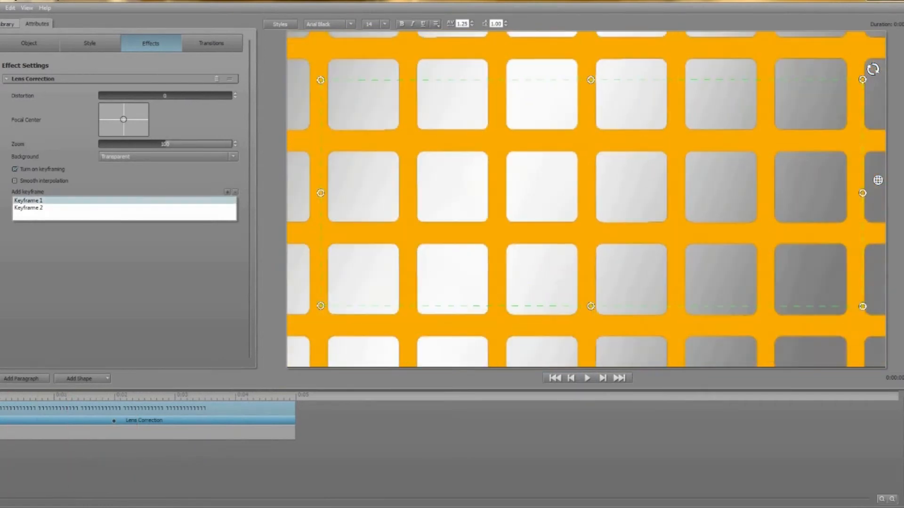
Step: Enable object keyframing for the grid at the timeline start and give Keyframe 1 a larger negative Y rotation
{"action": "left_click", "coordinate": [32, 46]}
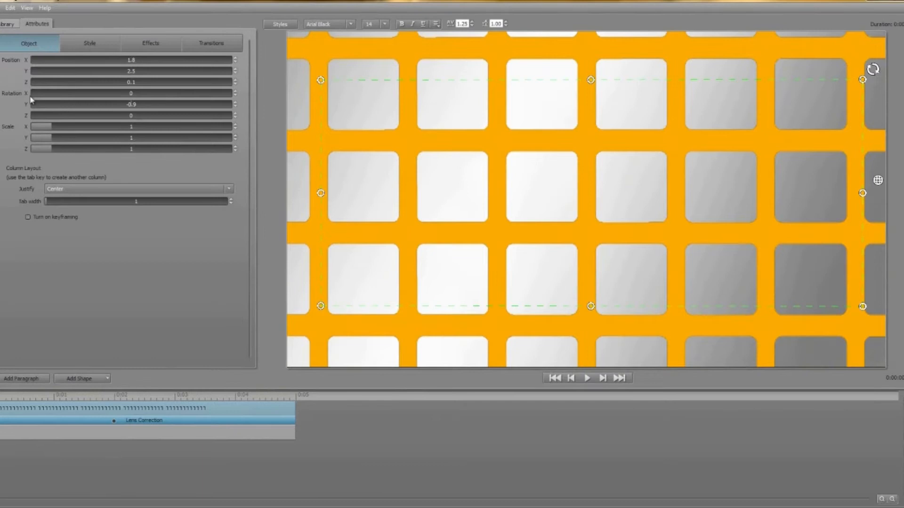
{"action": "left_click", "coordinate": [28, 217]}
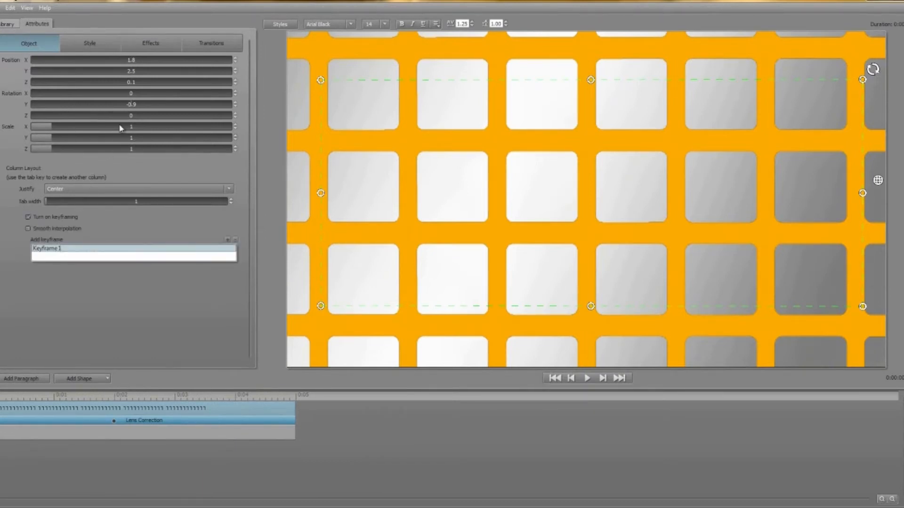
{"action": "left_click", "coordinate": [131, 104]}
{"action": "type", "text": "-6"}
{"action": "key", "text": "Return"}
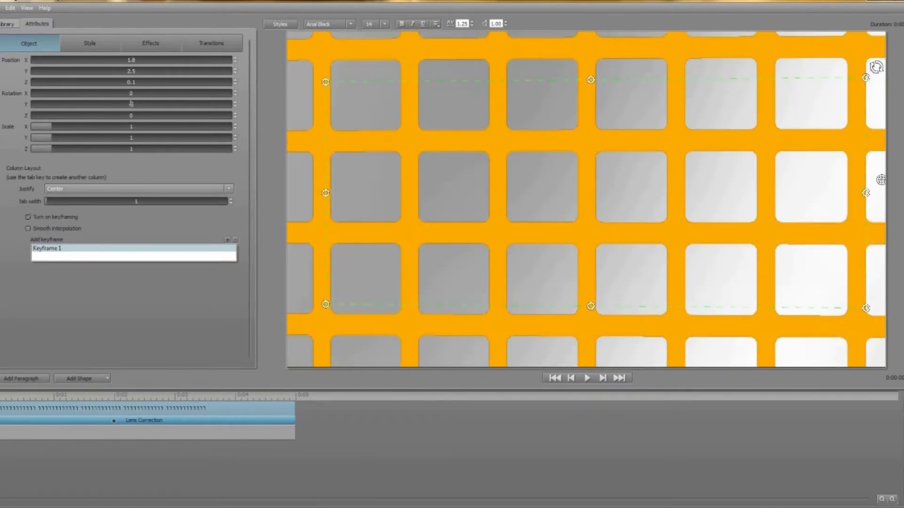
Step: Add a second object keyframe at about 2 seconds with Rotation Y 0 and preview the animation from the start
{"action": "left_click", "coordinate": [117, 397]}
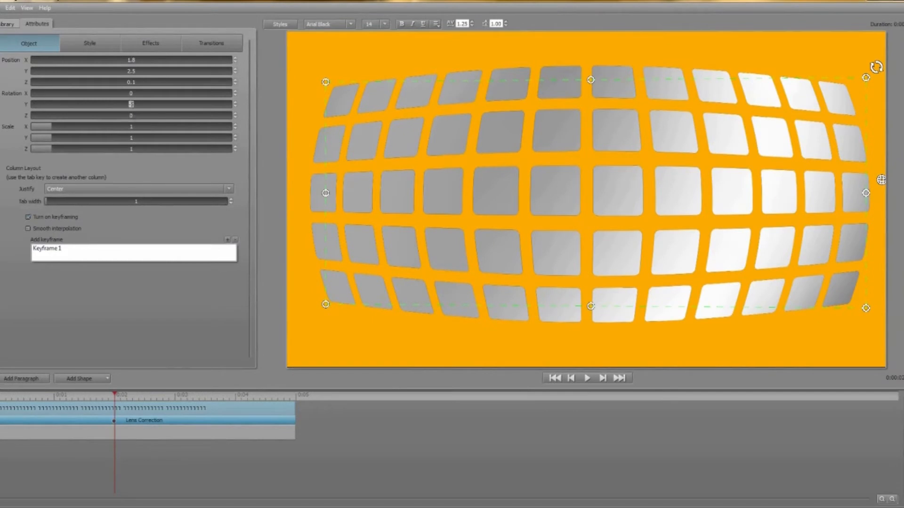
{"action": "type", "text": "0"}
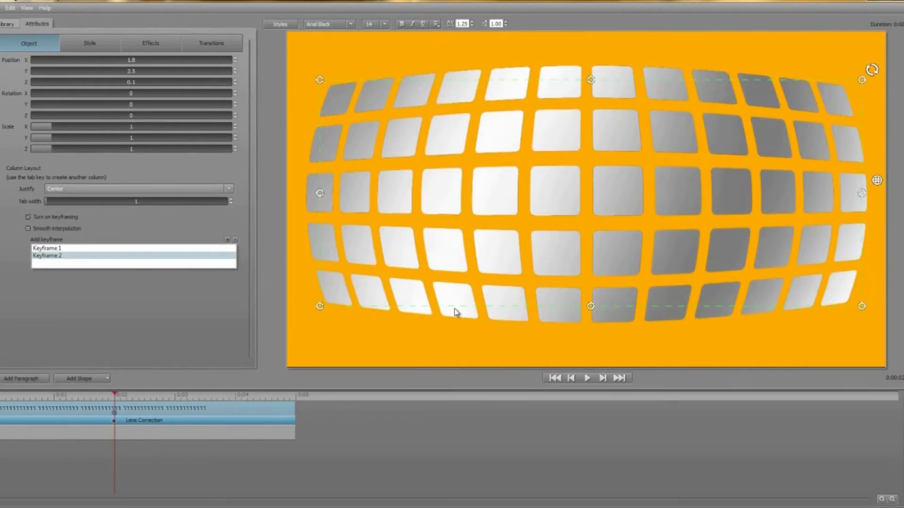
{"action": "left_click", "coordinate": [565, 378]}
{"action": "left_click", "coordinate": [586, 379]}
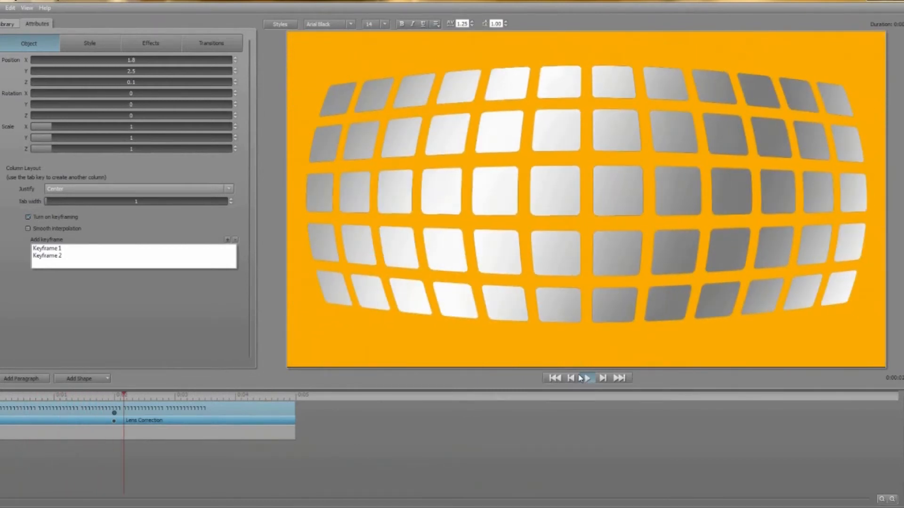
Step: Set the 3D Face extrusion of the rectangle grid to 20
{"action": "left_click", "coordinate": [89, 43]}
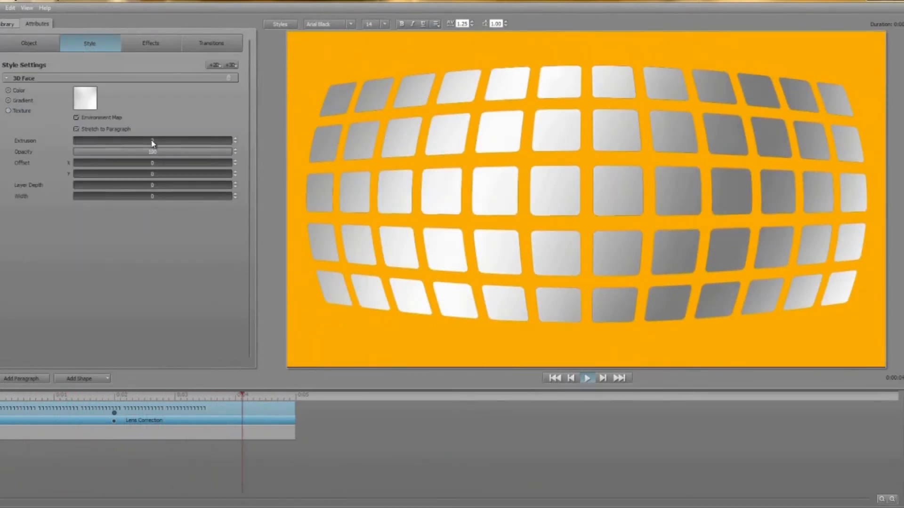
{"action": "type", "text": "20"}
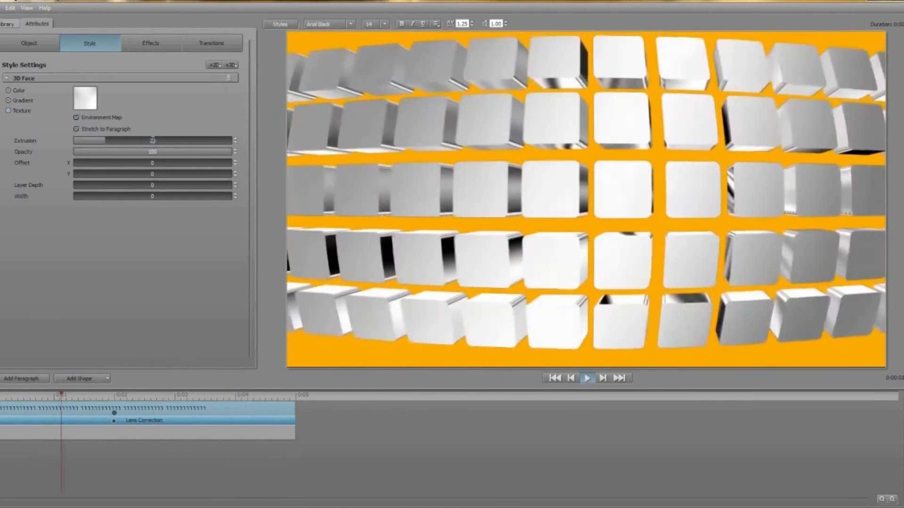
{"action": "key", "text": "Return"}
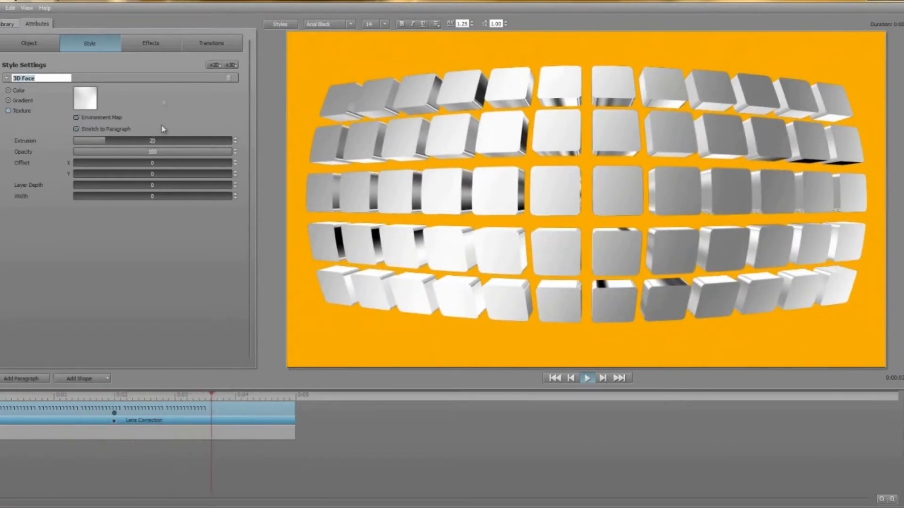
{"action": "left_click", "coordinate": [147, 225]}
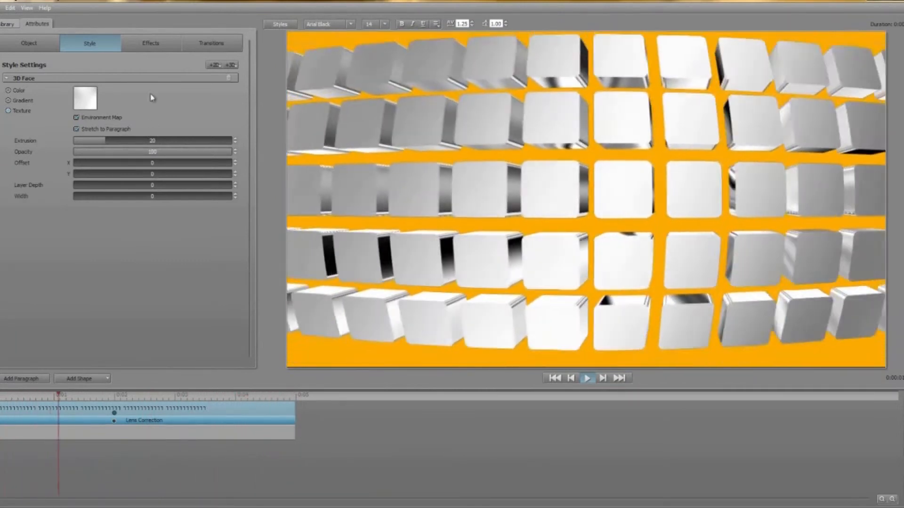
Step: Enable smooth interpolation for the grid's Lens Correction keyframes and for its object keyframes
{"action": "left_click", "coordinate": [151, 43]}
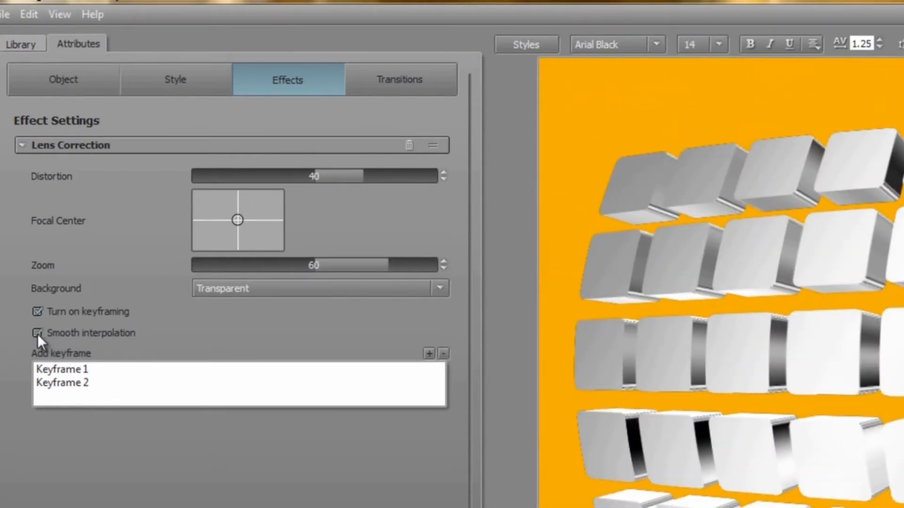
{"action": "left_click", "coordinate": [70, 82]}
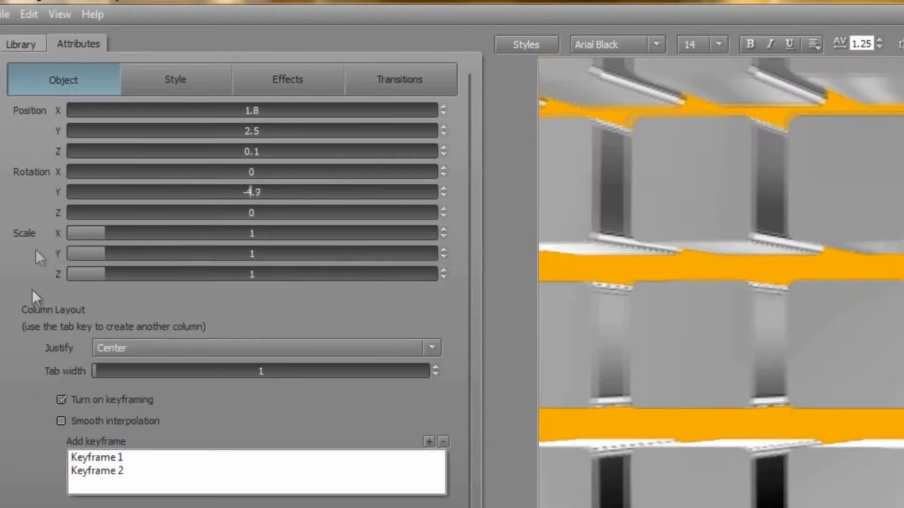
{"action": "left_click", "coordinate": [61, 421]}
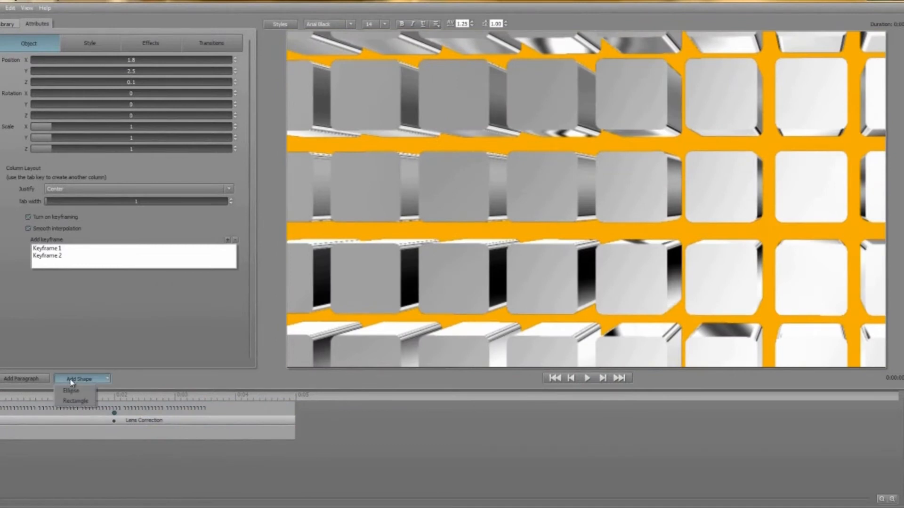
Step: Add a rectangle shape and enlarge it from the centre until it nearly fills the frame
{"action": "left_click", "coordinate": [76, 401]}
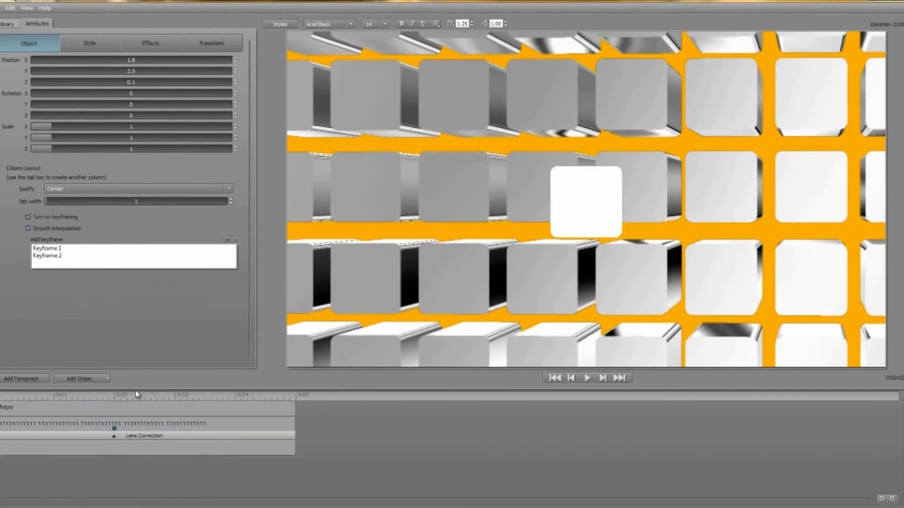
{"action": "left_click", "coordinate": [583, 218]}
{"action": "left_click_drag", "start_coordinate": [548, 240], "coordinate": [431, 353]}
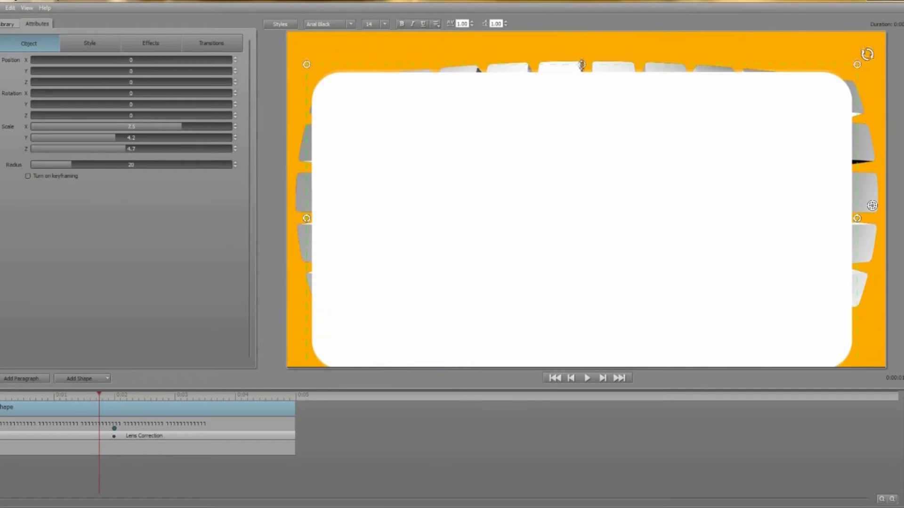
{"action": "left_click_drag", "start_coordinate": [582, 65], "coordinate": [558, 48]}
Step: Add a 3D Outline style to the large rectangle in dark red (124, 0, 0) with thickness about 31.4
{"action": "left_click", "coordinate": [97, 44]}
{"action": "left_click", "coordinate": [231, 65]}
{"action": "left_click", "coordinate": [240, 76]}
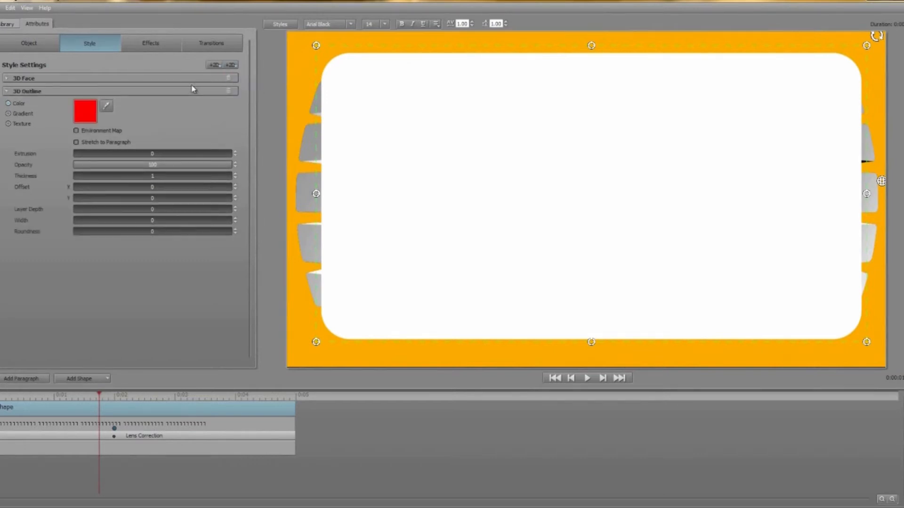
{"action": "left_click", "coordinate": [93, 112]}
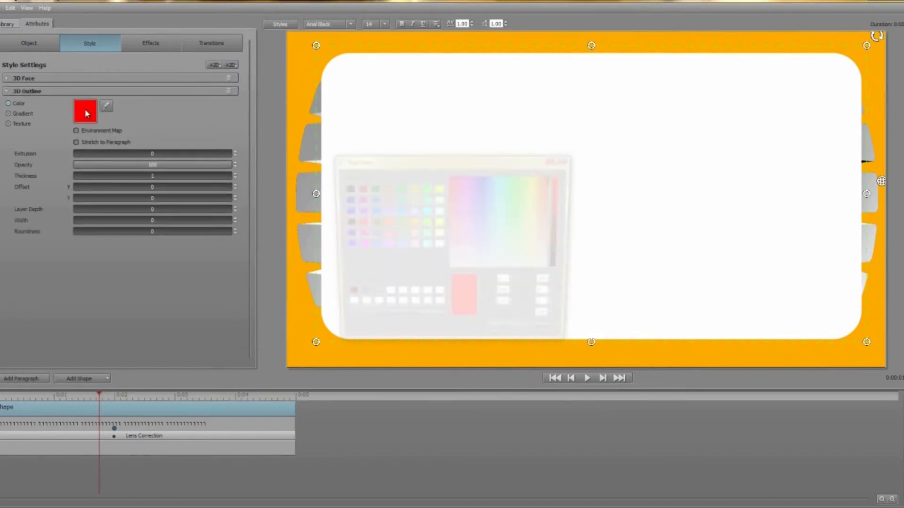
{"action": "left_click", "coordinate": [343, 297]}
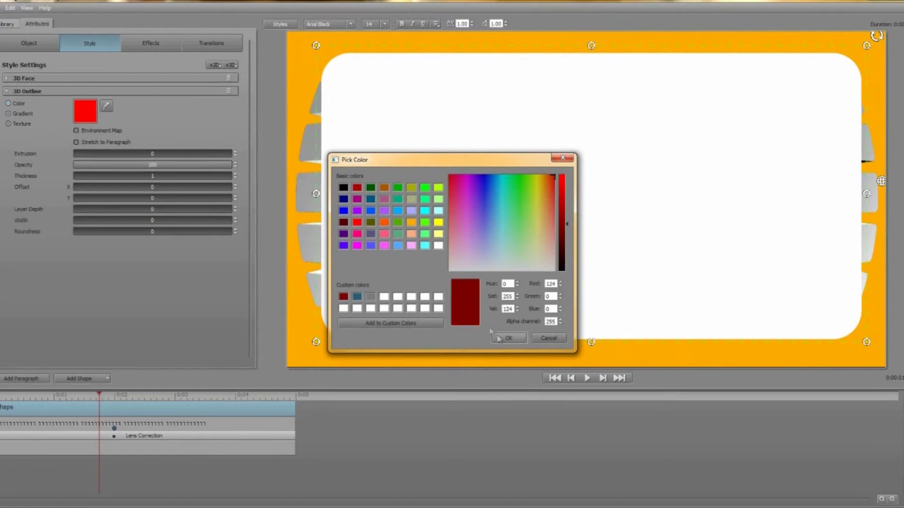
{"action": "left_click", "coordinate": [501, 337]}
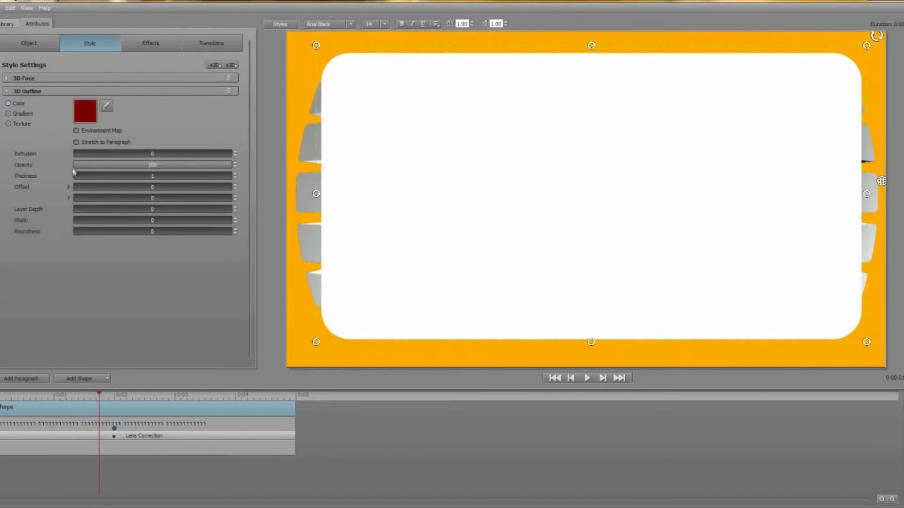
{"action": "left_click_drag", "start_coordinate": [75, 178], "coordinate": [173, 176]}
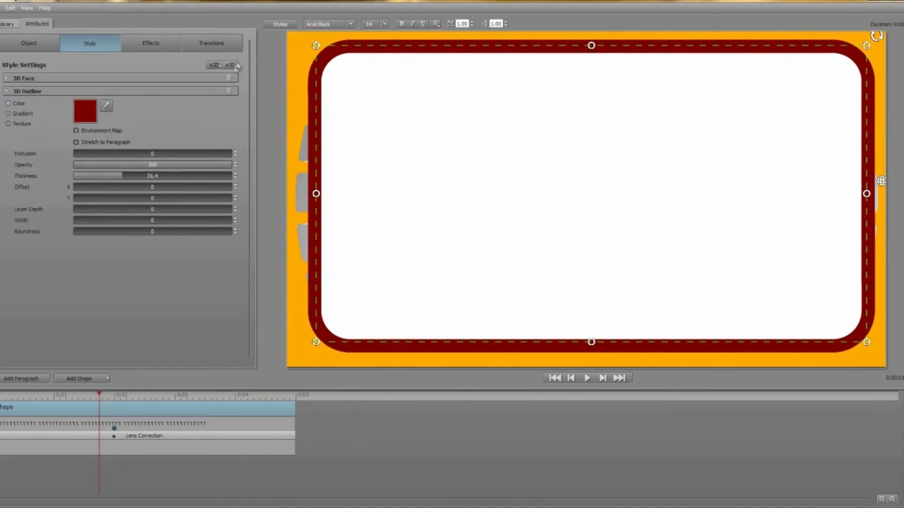
Step: Add a second 3D Outline to the large rectangle in black, with thickness about 14.2 and layer depth 0.3
{"action": "left_click", "coordinate": [232, 66]}
{"action": "left_click", "coordinate": [234, 76]}
{"action": "left_click", "coordinate": [85, 129]}
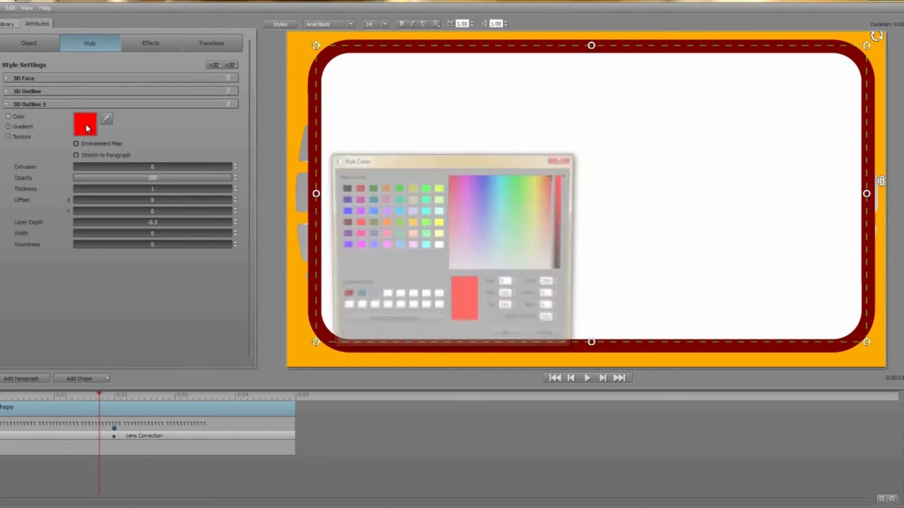
{"action": "left_click", "coordinate": [343, 188]}
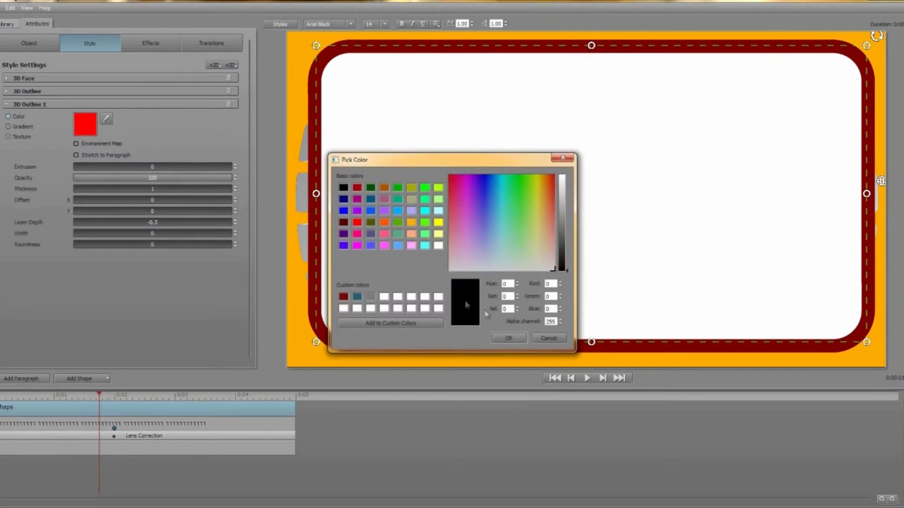
{"action": "left_click", "coordinate": [502, 339]}
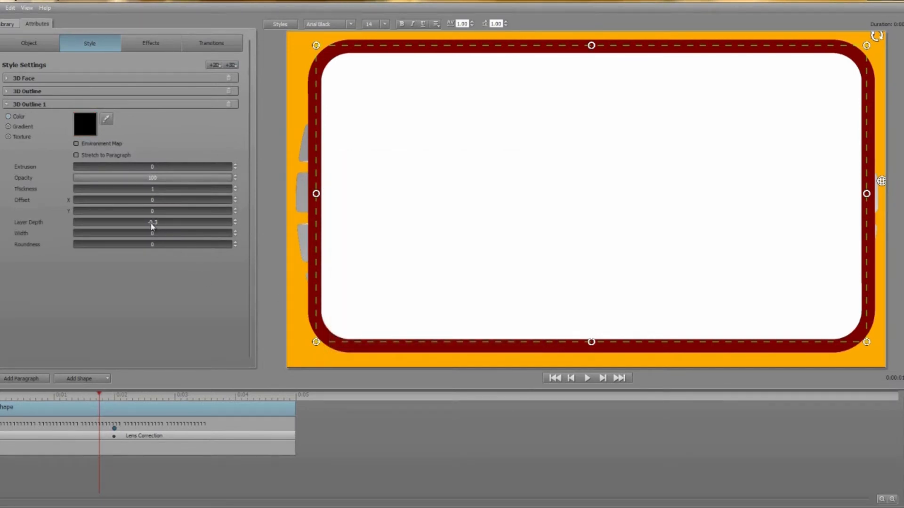
{"action": "left_click_drag", "start_coordinate": [152, 226], "coordinate": [157, 227]}
{"action": "left_click_drag", "start_coordinate": [101, 189], "coordinate": [122, 190]}
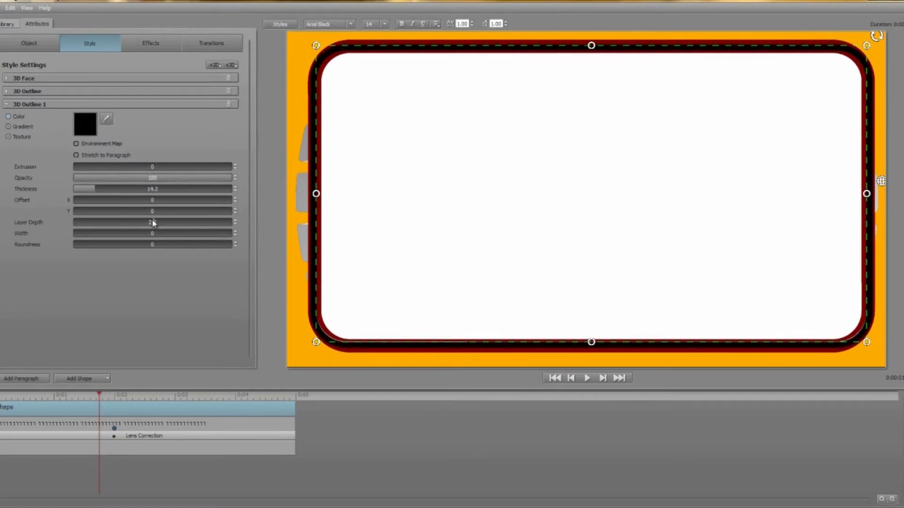
{"action": "left_click_drag", "start_coordinate": [153, 224], "coordinate": [150, 223]}
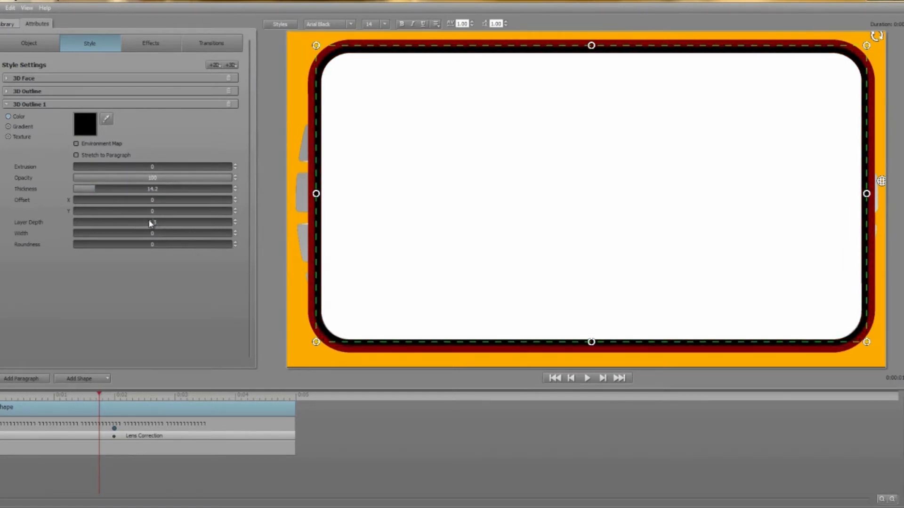
Step: Delete the large rectangle's 3D Face style and apply the TV In Space preset of Lens Correction to it
{"action": "left_click", "coordinate": [7, 79]}
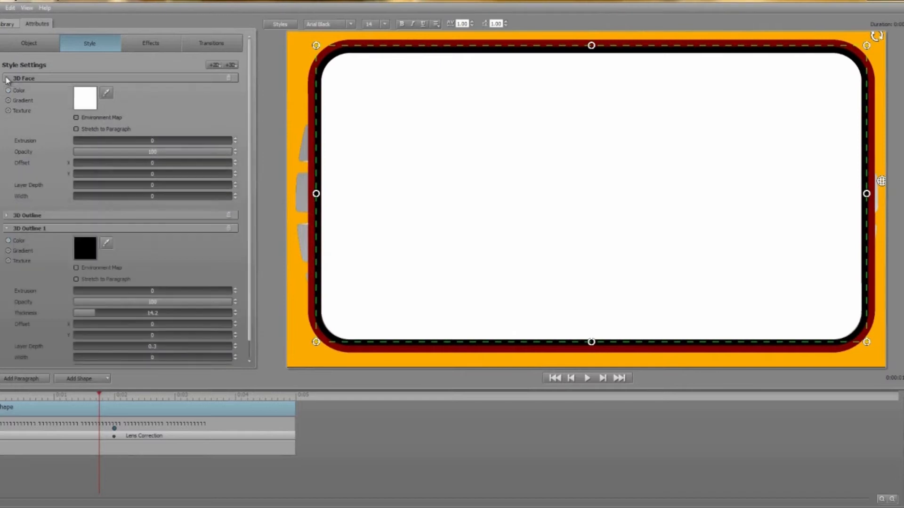
{"action": "left_click", "coordinate": [229, 78]}
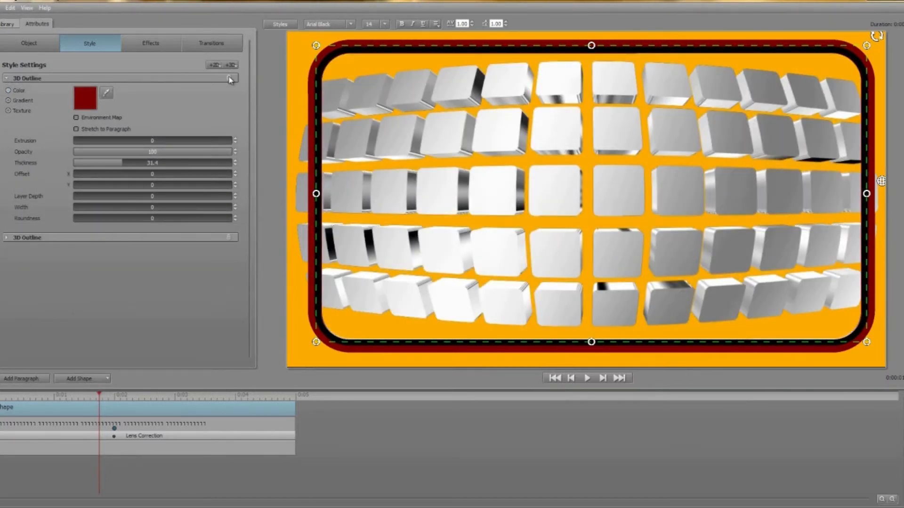
{"action": "left_click", "coordinate": [7, 25]}
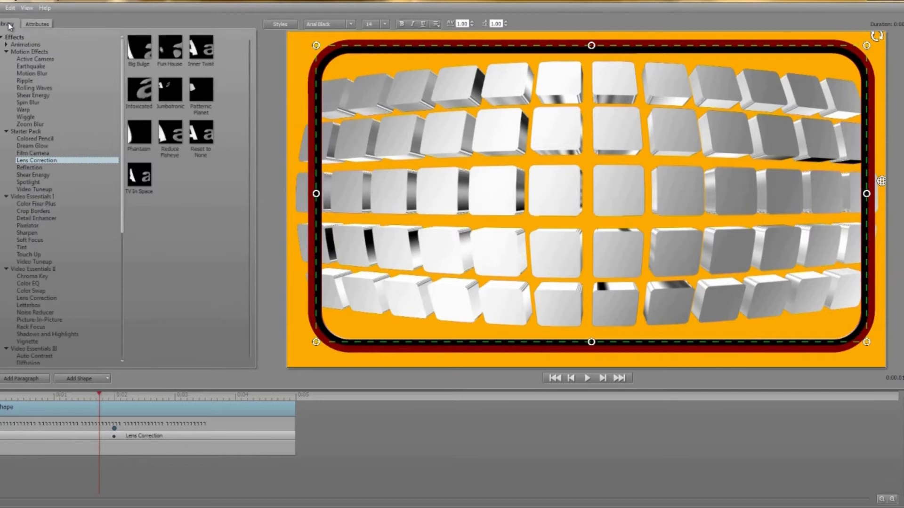
{"action": "double_click", "coordinate": [139, 177]}
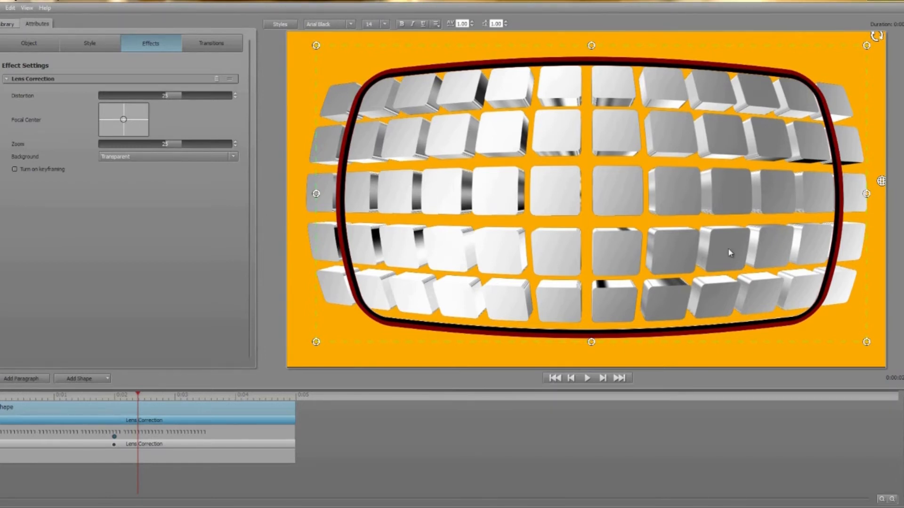
Step: Copy the grid's first Lens Correction keyframe to the outlined rectangle's Lens Correction, turning on keyframing there with a first keyframe
{"action": "left_click", "coordinate": [145, 444]}
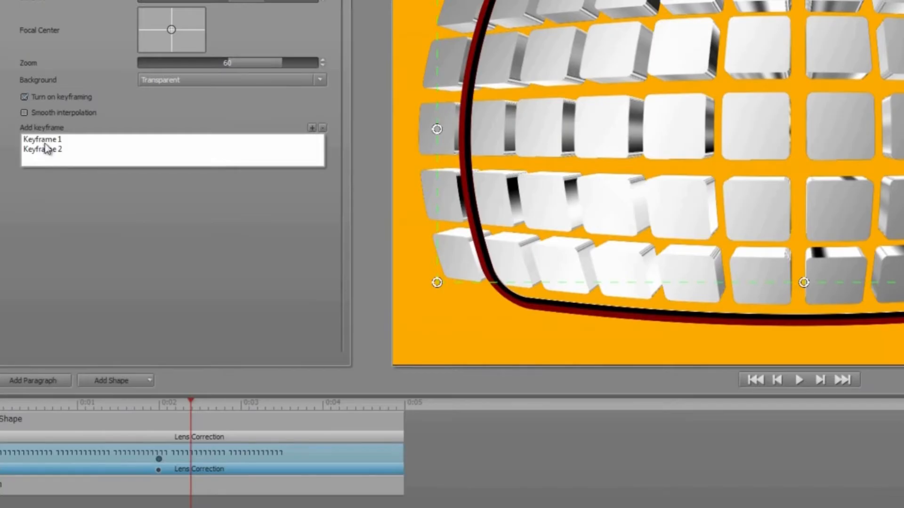
{"action": "left_click", "coordinate": [47, 141]}
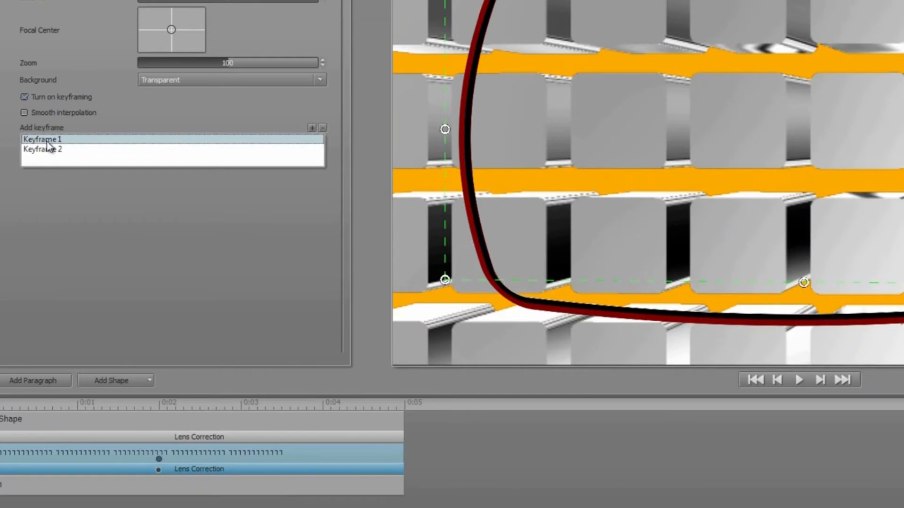
{"action": "right_click", "coordinate": [49, 145]}
{"action": "left_click", "coordinate": [59, 151]}
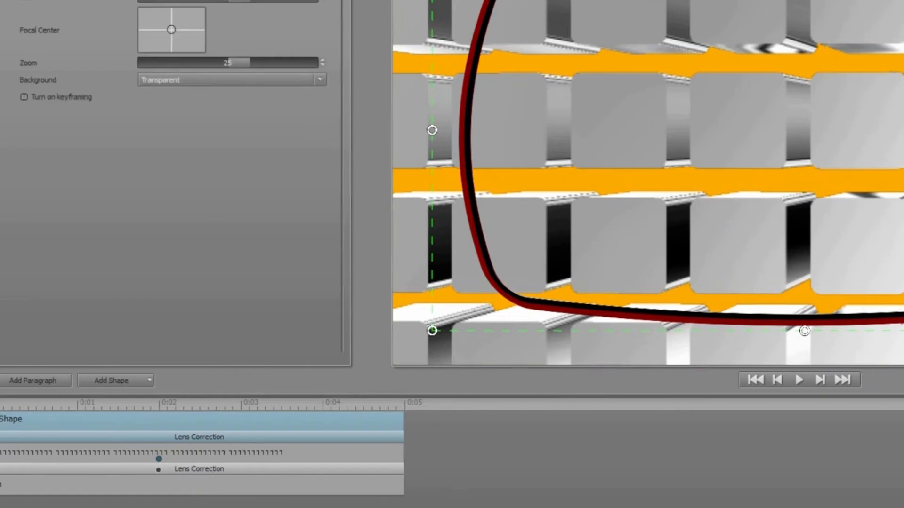
{"action": "left_click", "coordinate": [23, 97]}
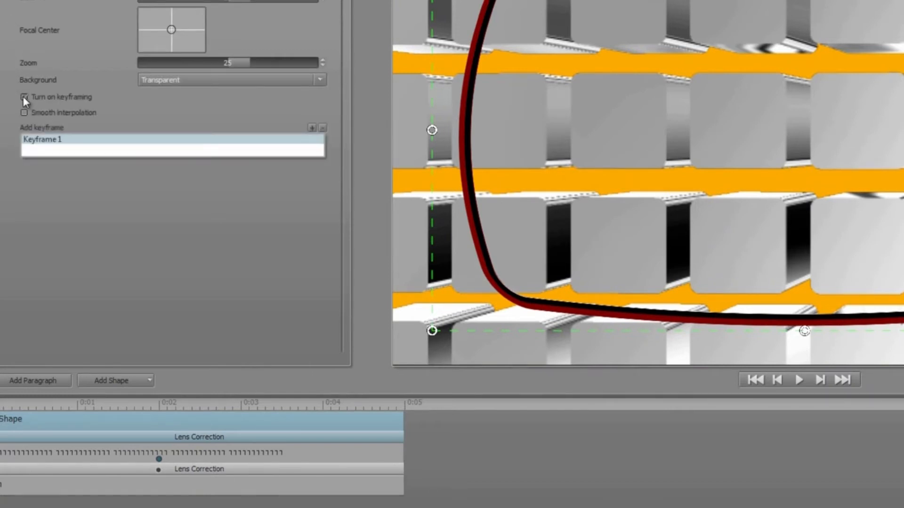
{"action": "right_click", "coordinate": [47, 139]}
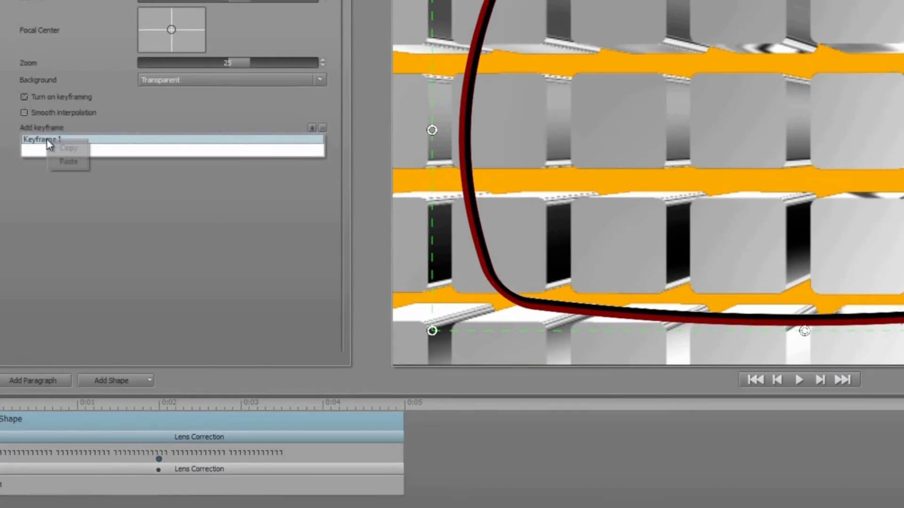
{"action": "left_click", "coordinate": [68, 162]}
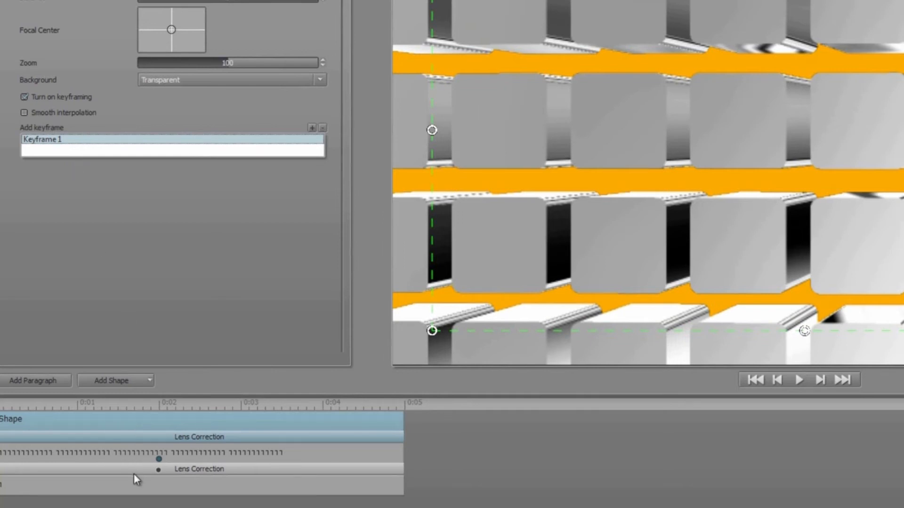
Step: Copy the grid's second Lens Correction keyframe to a second keyframe at 2 seconds on the outlined rectangle's effect, and play the animation
{"action": "left_click", "coordinate": [133, 467]}
{"action": "left_click", "coordinate": [54, 152]}
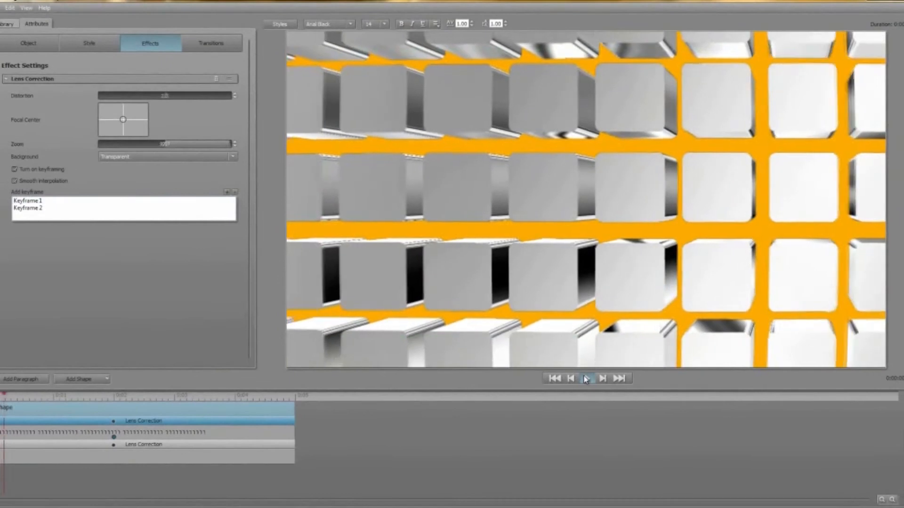
{"action": "left_click", "coordinate": [585, 379]}
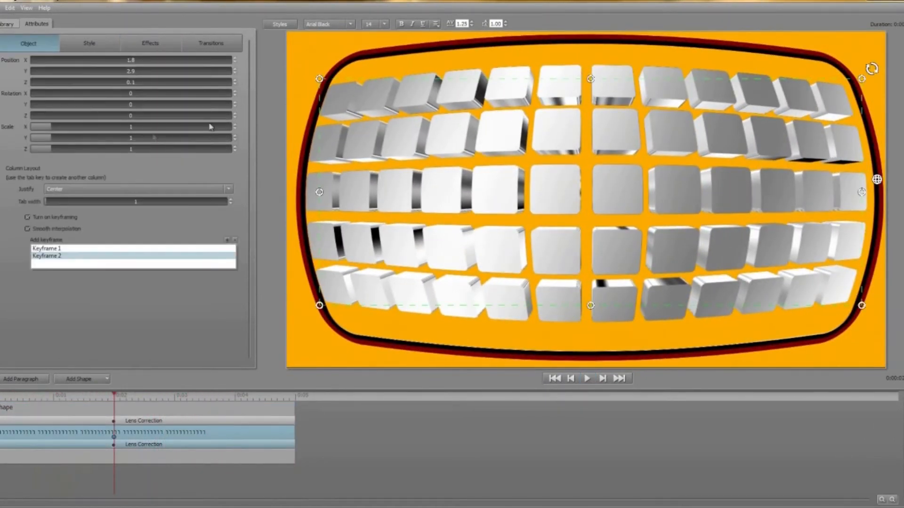
Step: Set the grid's Y scale to 1.3 at its second keyframe and play the animation from the start
{"action": "left_click_drag", "start_coordinate": [52, 141], "coordinate": [64, 142]}
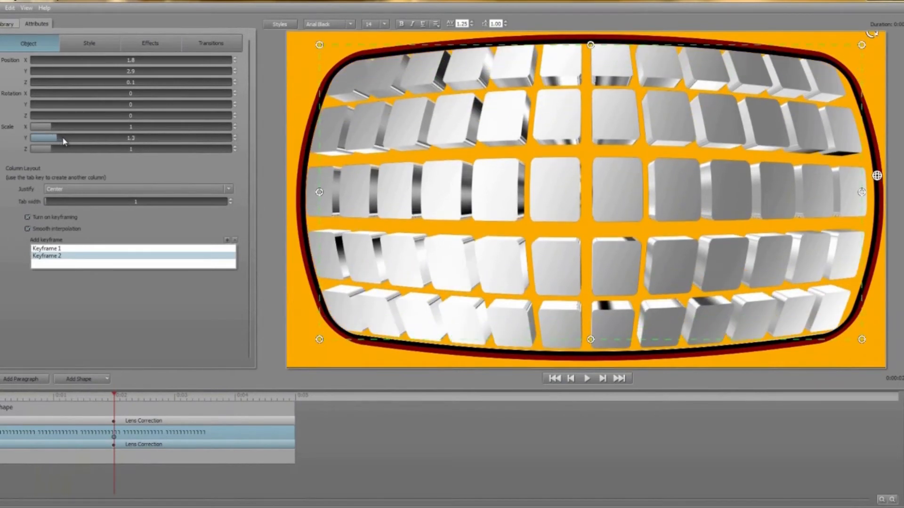
{"action": "left_click", "coordinate": [553, 380]}
{"action": "left_click", "coordinate": [587, 379]}
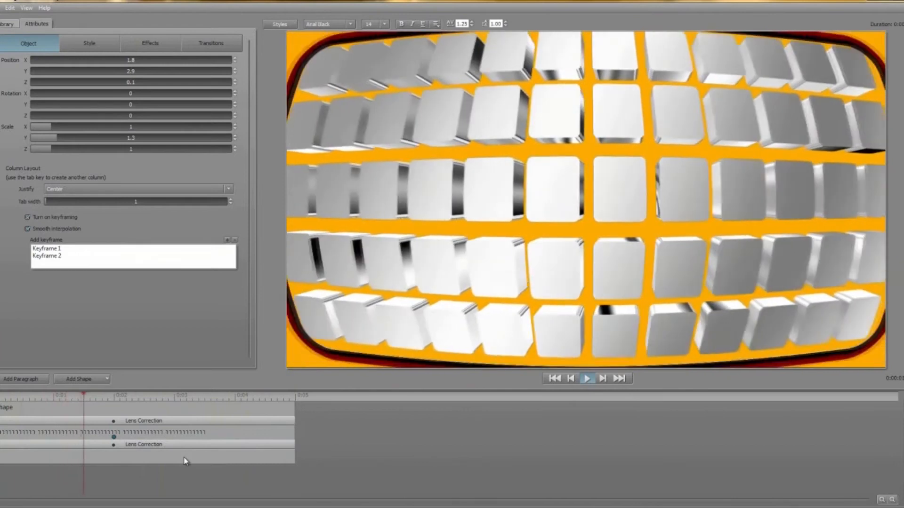
Step: Apply the Moving Shadows preset of the Rolling Waves effect to the orange background
{"action": "left_click", "coordinate": [184, 461]}
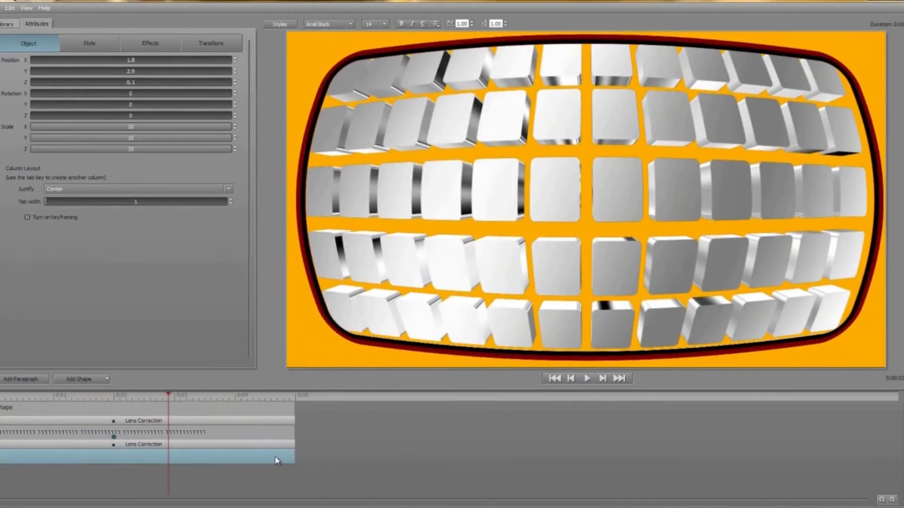
{"action": "left_click", "coordinate": [7, 24]}
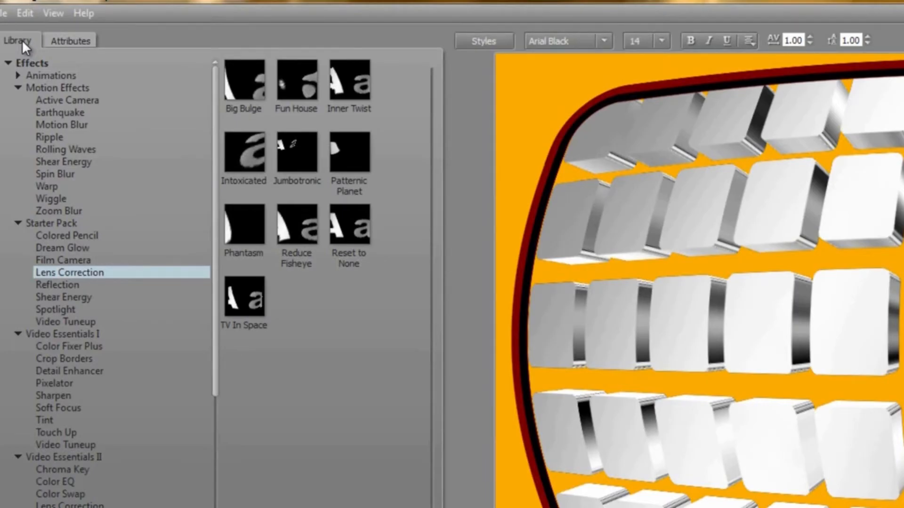
{"action": "left_click", "coordinate": [49, 149]}
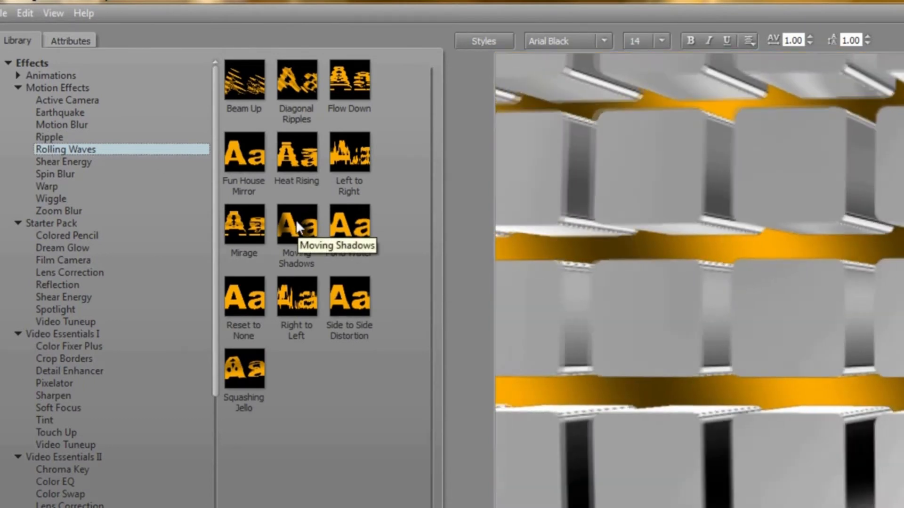
{"action": "double_click", "coordinate": [295, 219]}
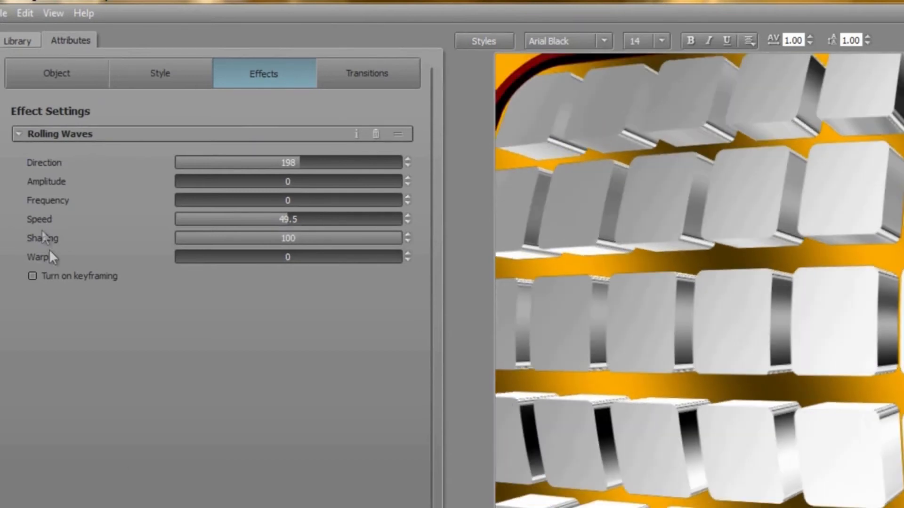
Step: Turn on Rolling Waves keyframing with smooth interpolation and set frequency 100 and direction 90 at the first keyframe
{"action": "left_click", "coordinate": [32, 276]}
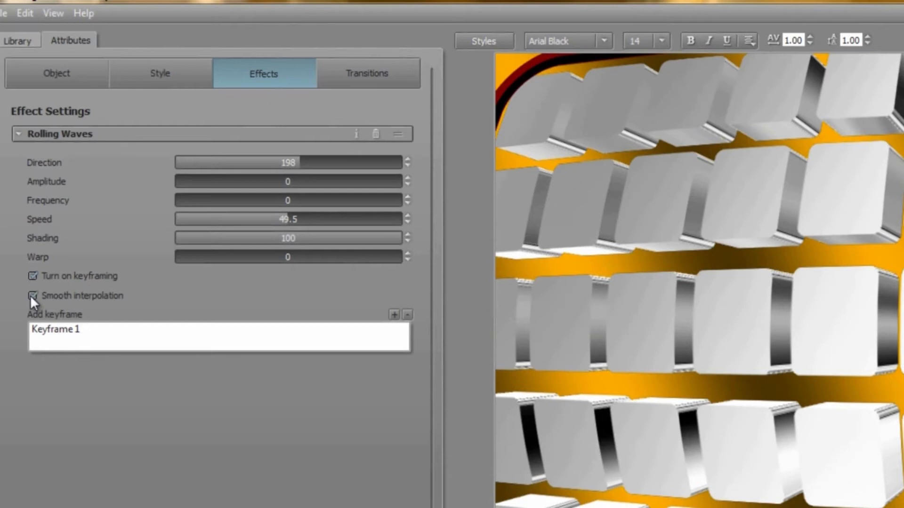
{"action": "left_click", "coordinate": [47, 331]}
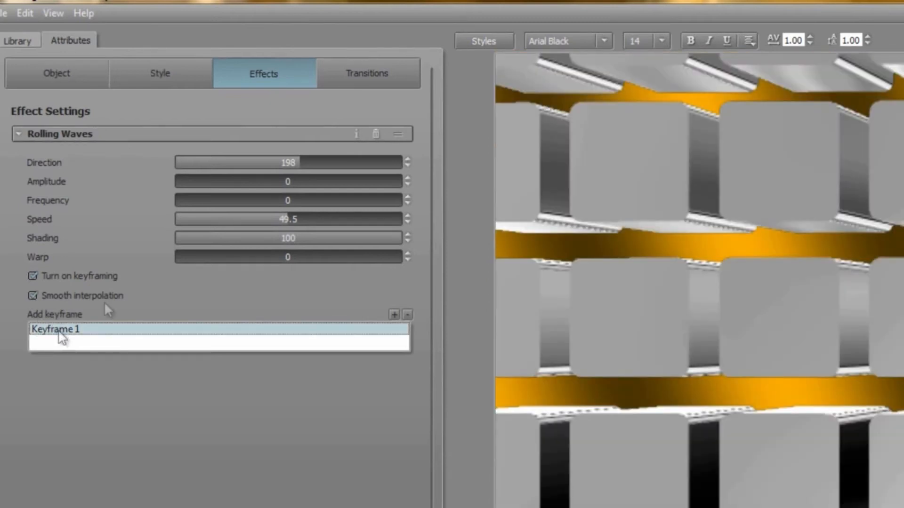
{"action": "left_click_drag", "start_coordinate": [197, 205], "coordinate": [700, 196]}
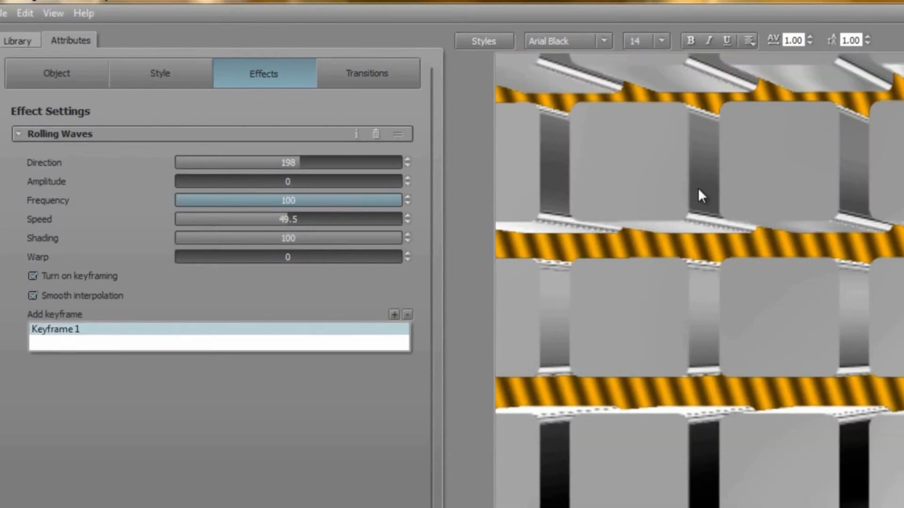
{"action": "double_click", "coordinate": [285, 162]}
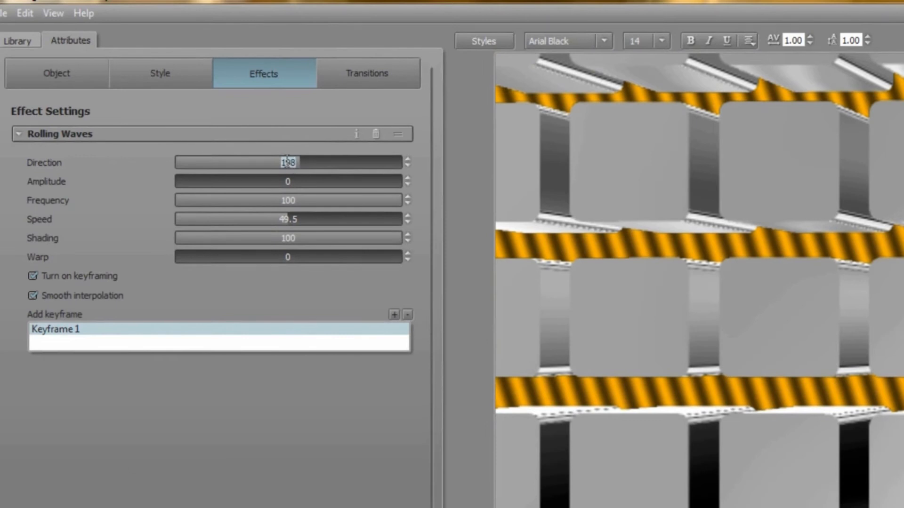
{"action": "type", "text": "90"}
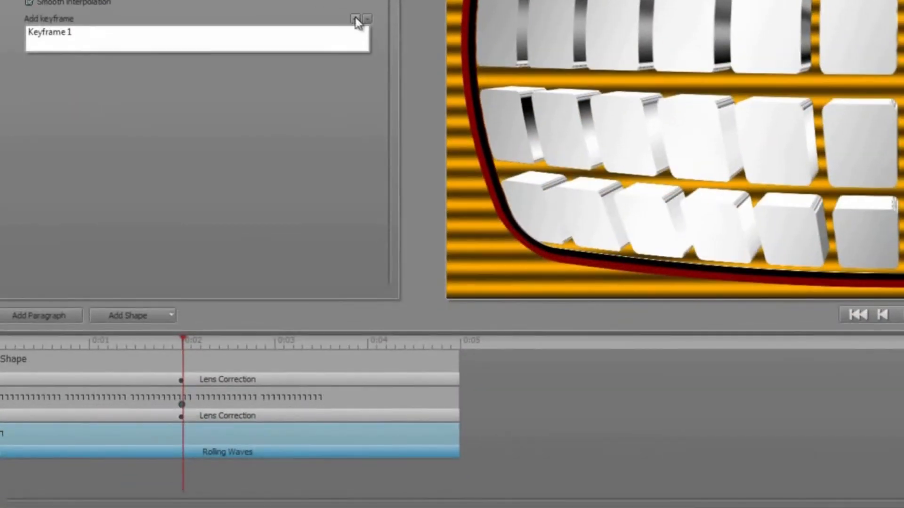
Step: Add a second Rolling Waves keyframe at about 2 seconds with direction 180, and play the animation
{"action": "left_click", "coordinate": [386, 261]}
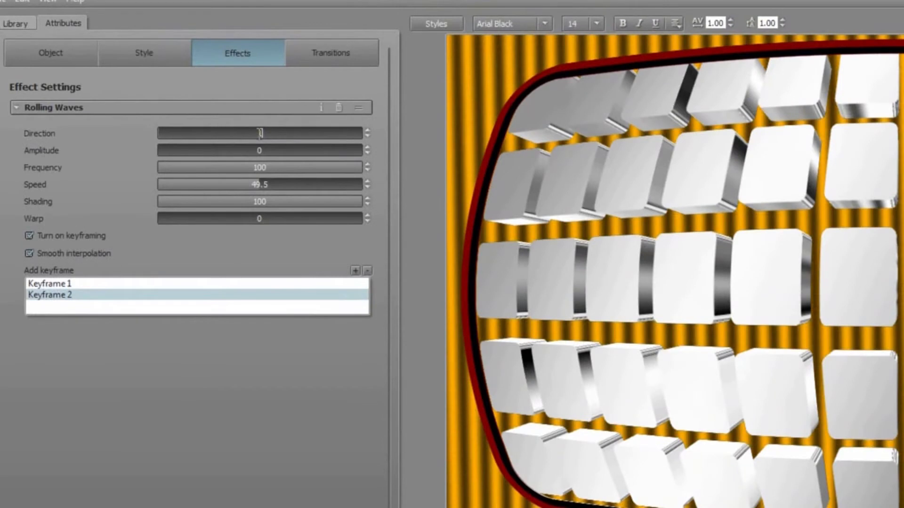
{"action": "left_click", "coordinate": [259, 133]}
{"action": "type", "text": "180"}
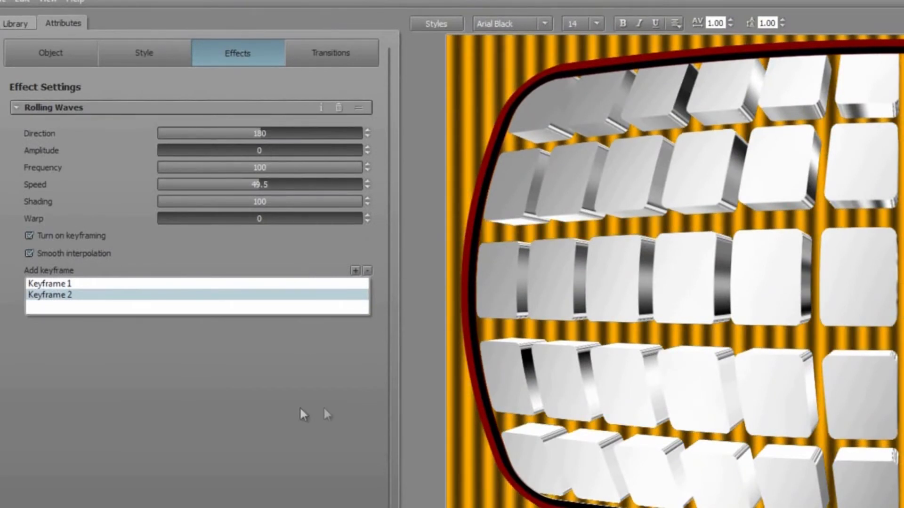
{"action": "left_click", "coordinate": [728, 461]}
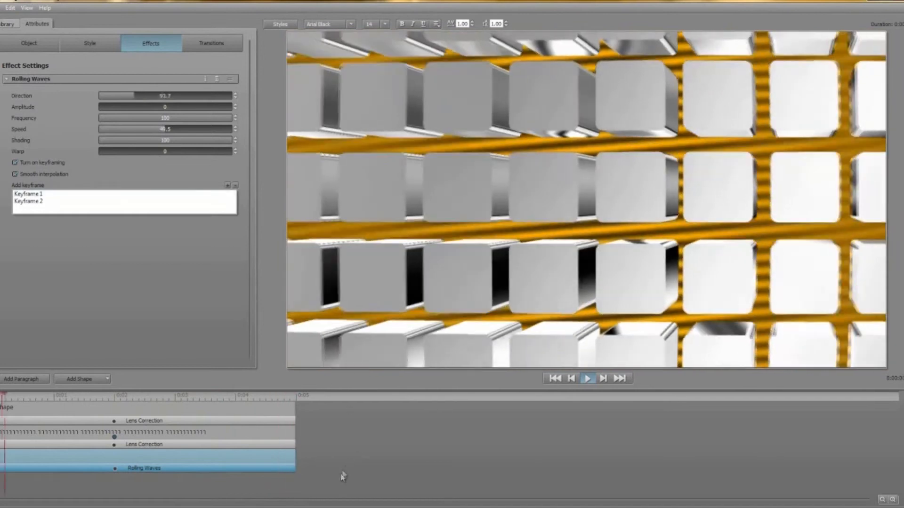
{"action": "left_click", "coordinate": [341, 480]}
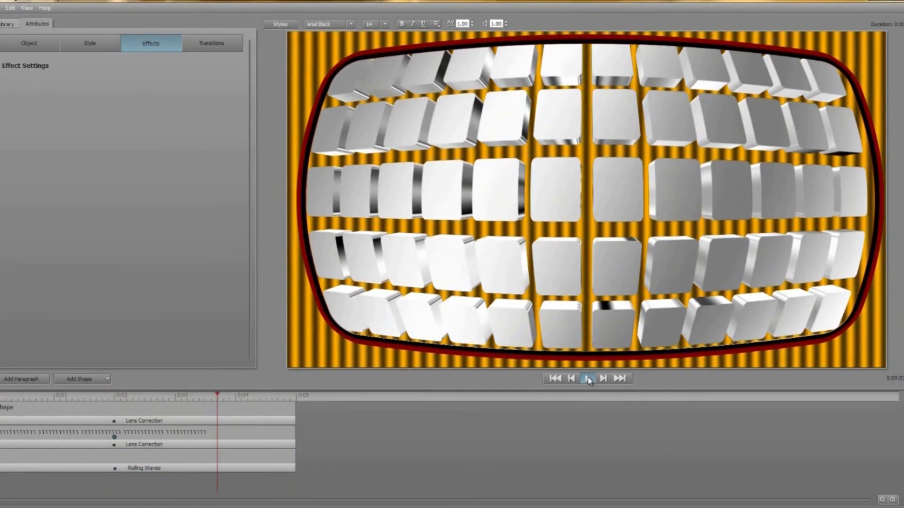
Step: Add a paragraph reading MEDIA GOLD on two lines and extend its start back to the beginning of the timeline
{"action": "left_click", "coordinate": [37, 381]}
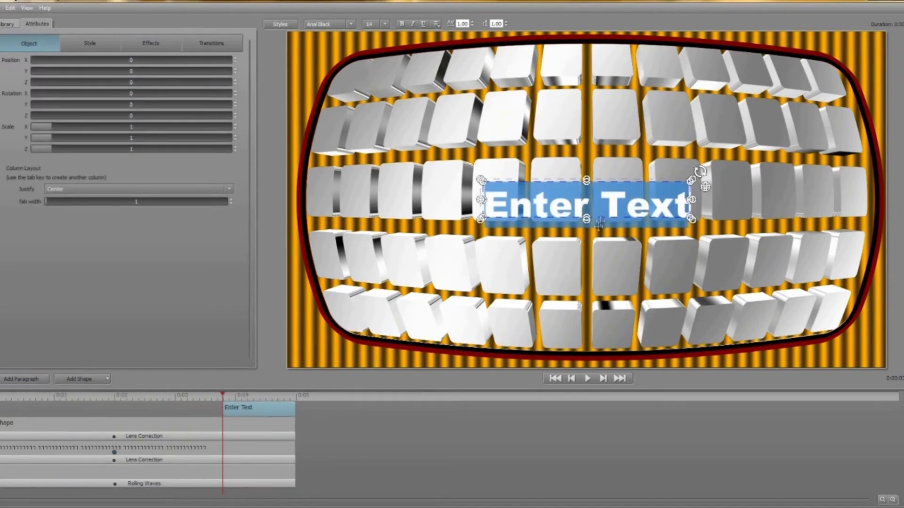
{"action": "left_click", "coordinate": [591, 208]}
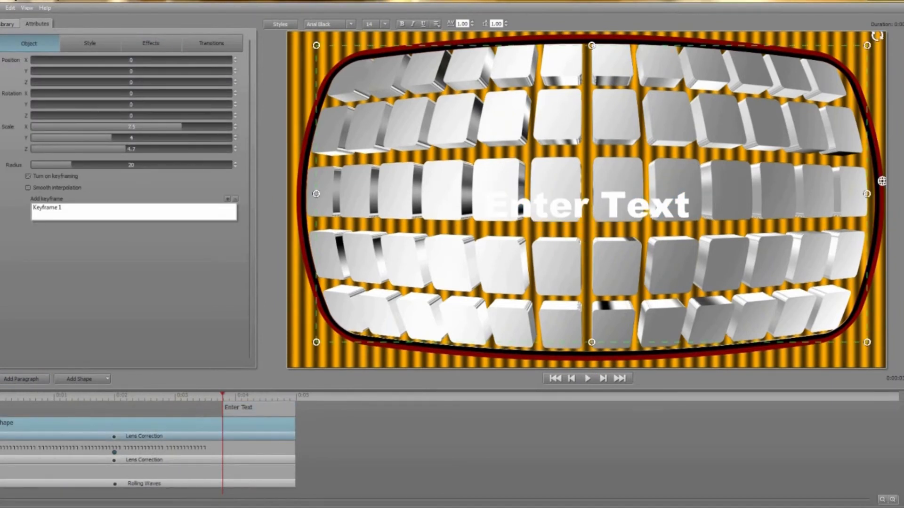
{"action": "left_click", "coordinate": [213, 409]}
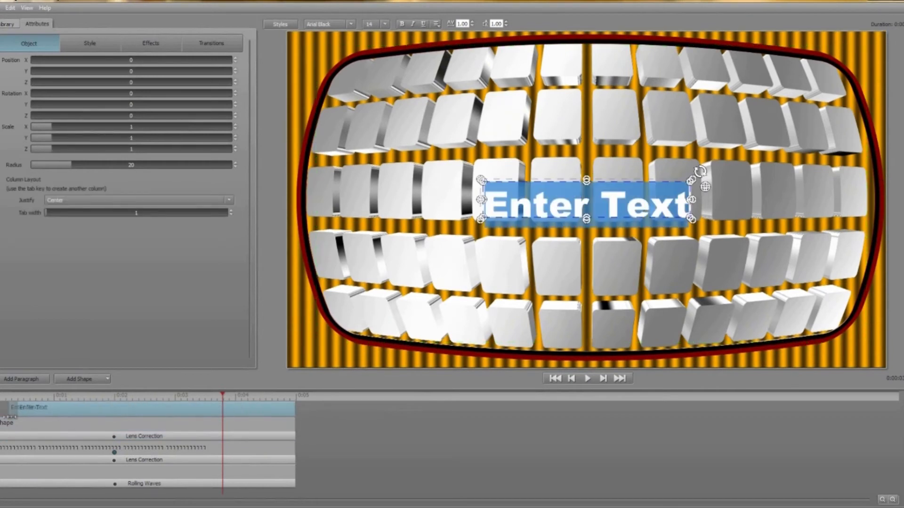
{"action": "type", "text": "MEDIA"}
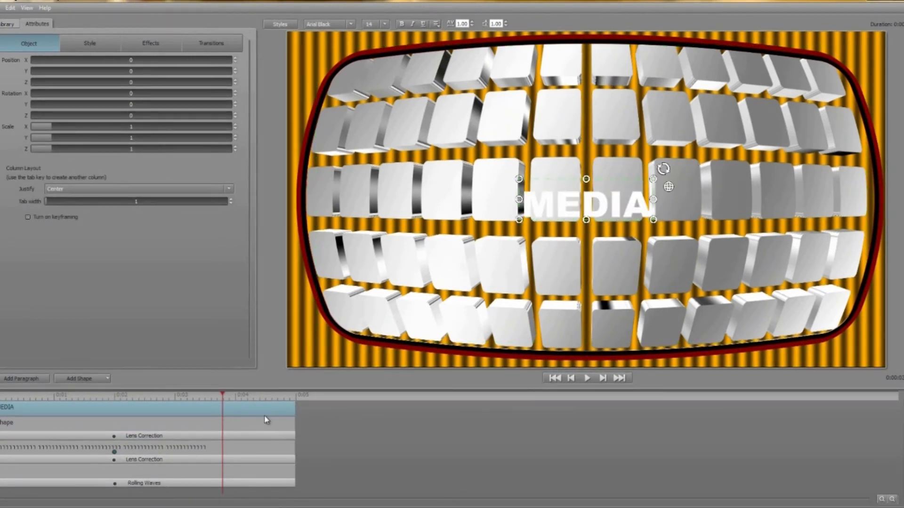
{"action": "key", "text": "Return"}
{"action": "type", "text": "GOLD"}
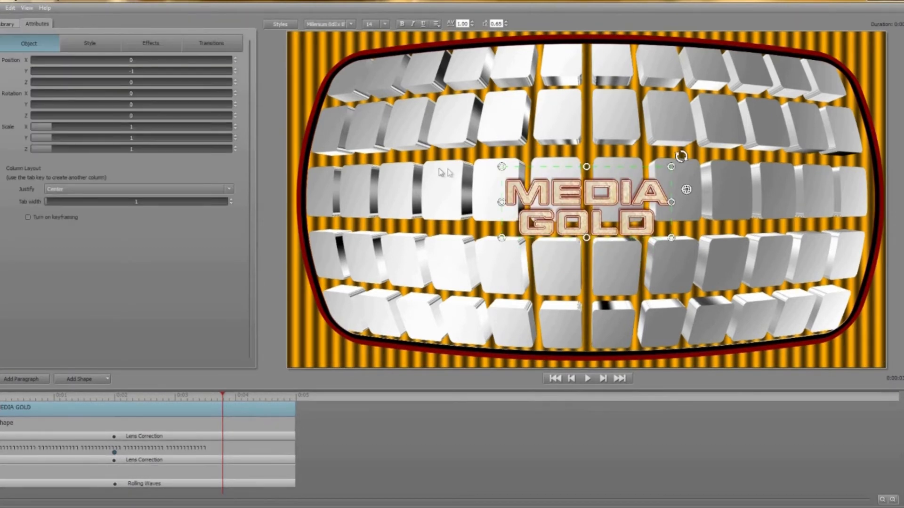
Step: Enlarge the MEDIA GOLD title to scale 2.9 on all axes and turn on its keyframing with smooth interpolation
{"action": "left_click_drag", "start_coordinate": [499, 164], "coordinate": [436, 79]}
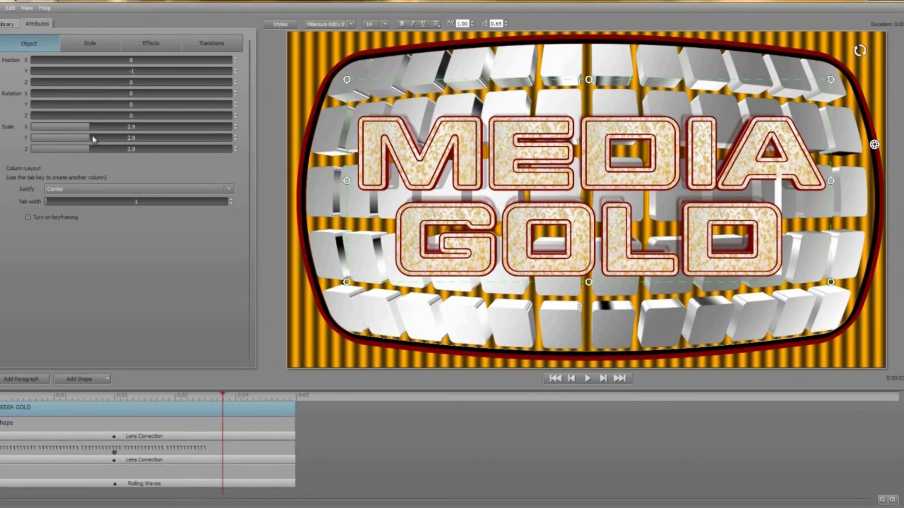
{"action": "left_click_drag", "start_coordinate": [92, 148], "coordinate": [98, 151]}
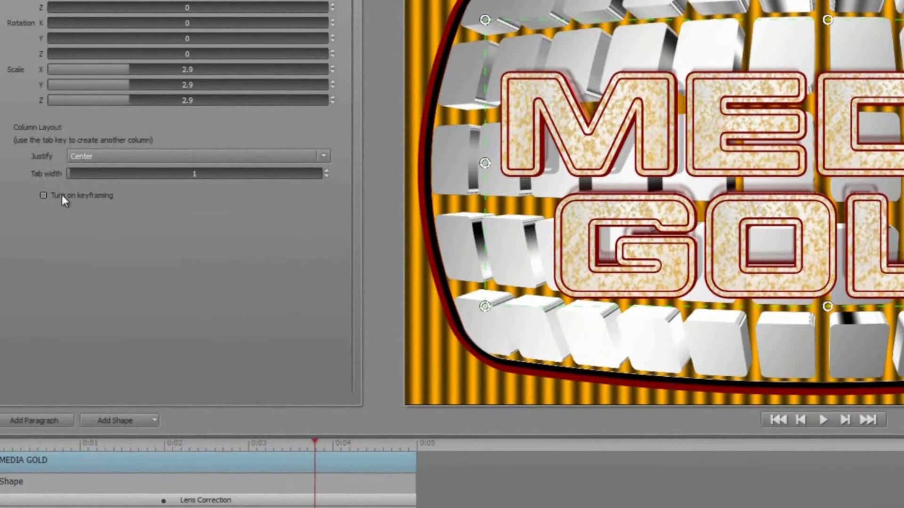
{"action": "left_click", "coordinate": [44, 195]}
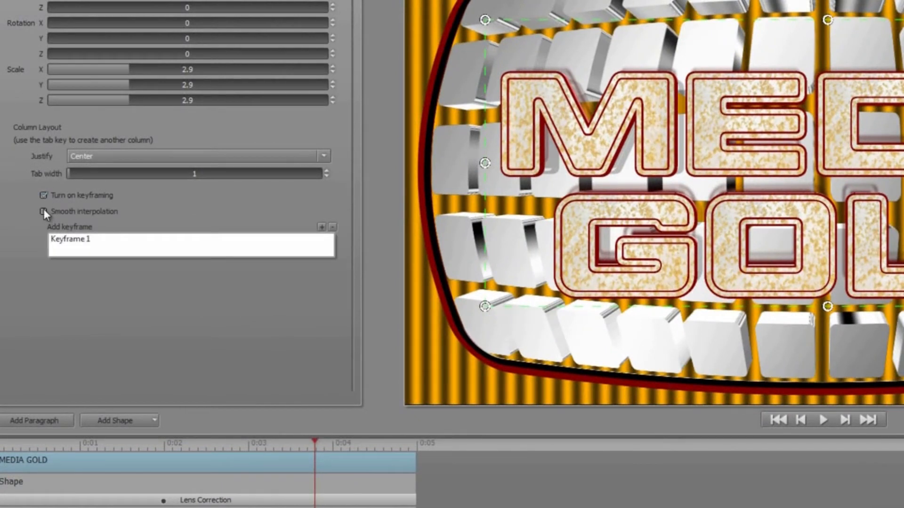
{"action": "left_click", "coordinate": [62, 240]}
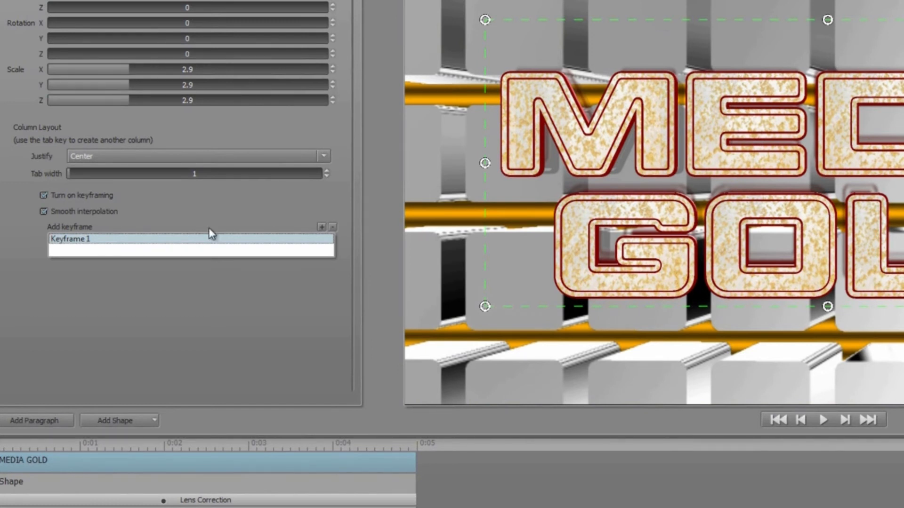
Step: Add a second keyframe to the MEDIA GOLD title at about 2 seconds
{"action": "left_click_drag", "start_coordinate": [1, 446], "coordinate": [163, 437]}
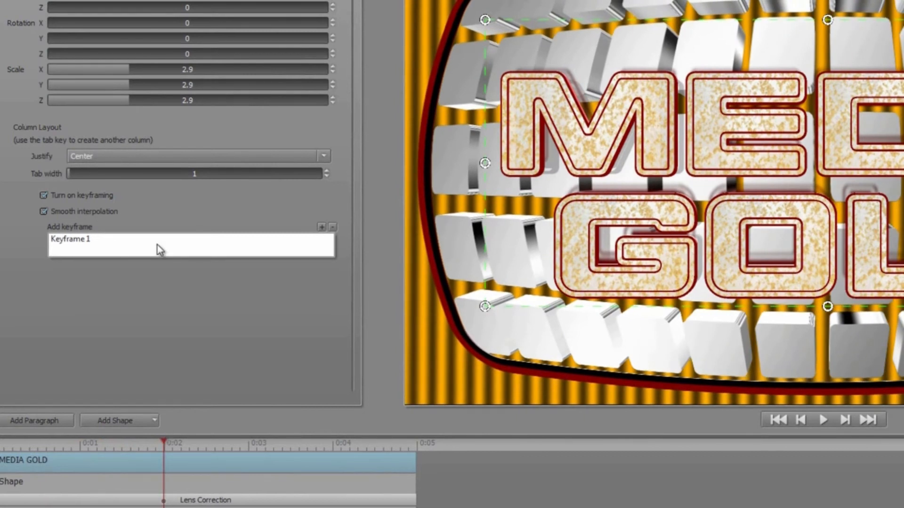
{"action": "left_click", "coordinate": [321, 227]}
{"action": "left_click_drag", "start_coordinate": [653, 17], "coordinate": [656, 0]}
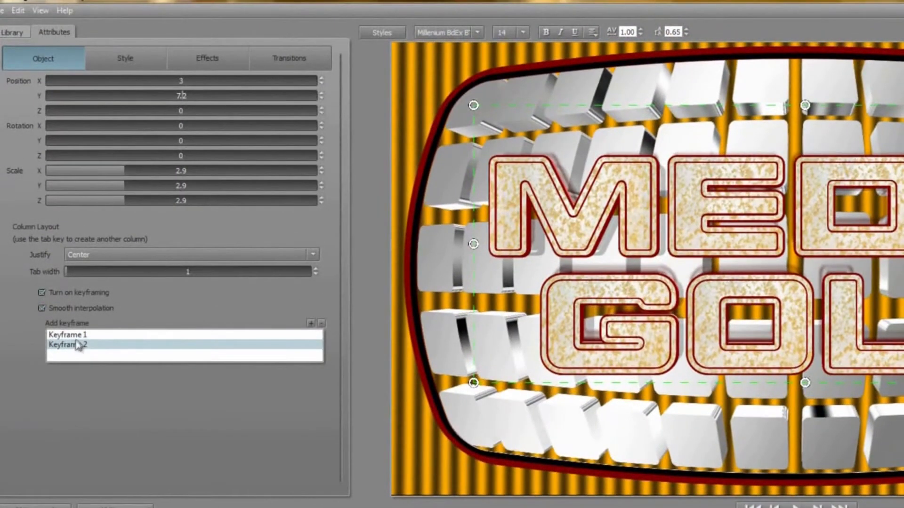
Step: Set the title's Z position to 500 at its first keyframe and play the animation
{"action": "left_click", "coordinate": [75, 335]}
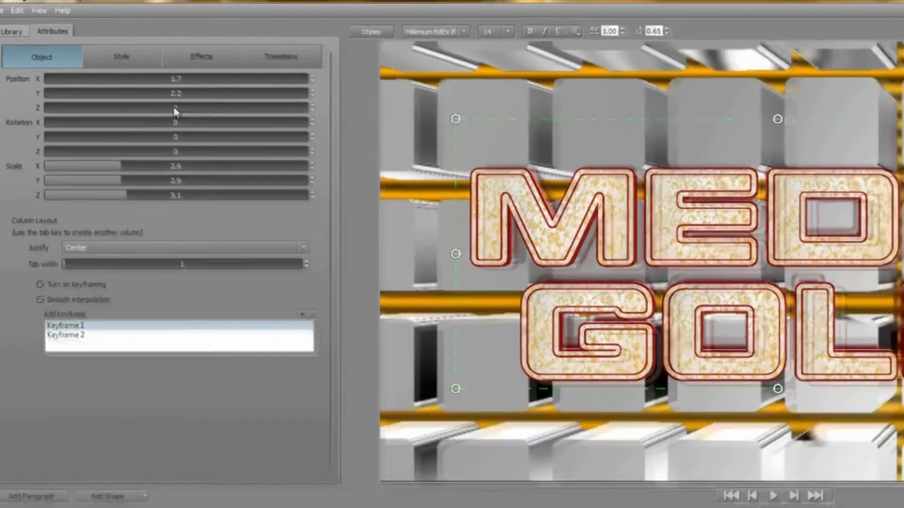
{"action": "left_click_drag", "start_coordinate": [175, 112], "coordinate": [549, 115]}
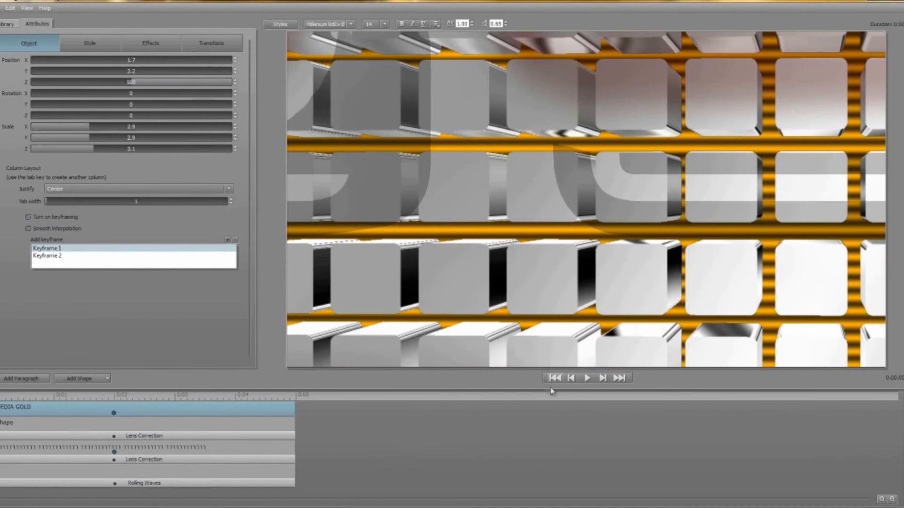
{"action": "left_click", "coordinate": [587, 379]}
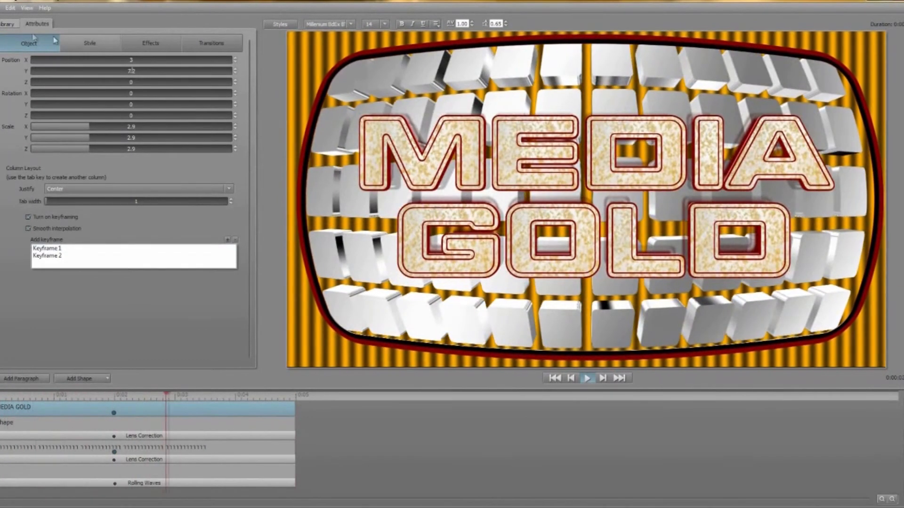
Step: Apply the Red Laser preset of the Split Screen effect to the MEDIA GOLD title
{"action": "left_click", "coordinate": [8, 24]}
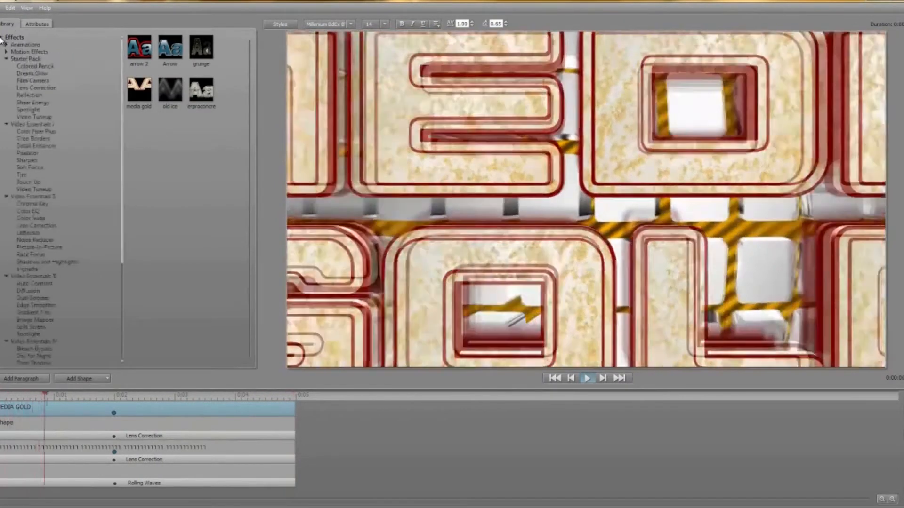
{"action": "left_click", "coordinate": [1, 38]}
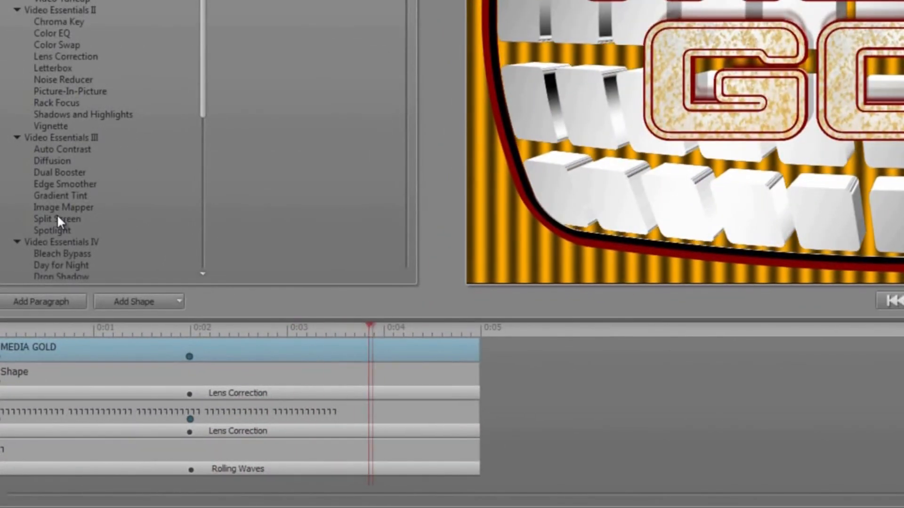
{"action": "left_click", "coordinate": [58, 220]}
{"action": "double_click", "coordinate": [318, 182]}
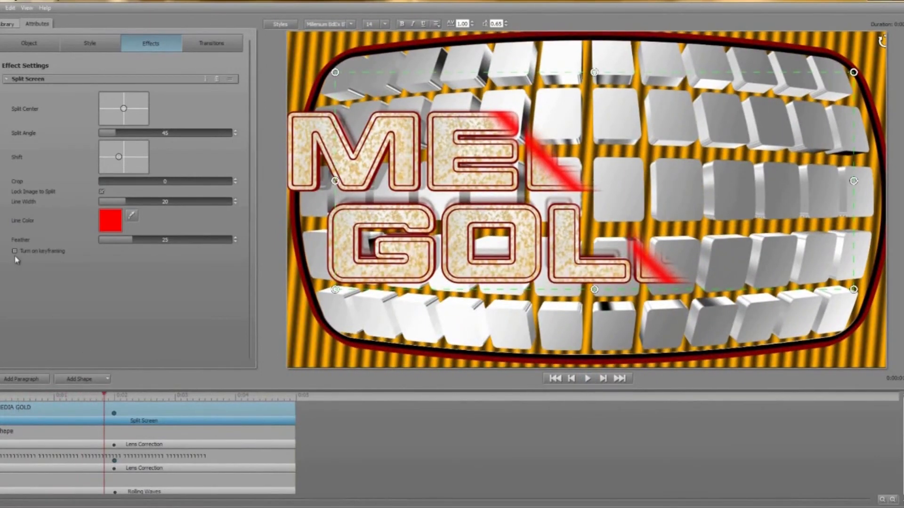
Step: Turn on keyframing for the Split Screen effect and add a second keyframe at about 2 seconds
{"action": "left_click", "coordinate": [15, 252]}
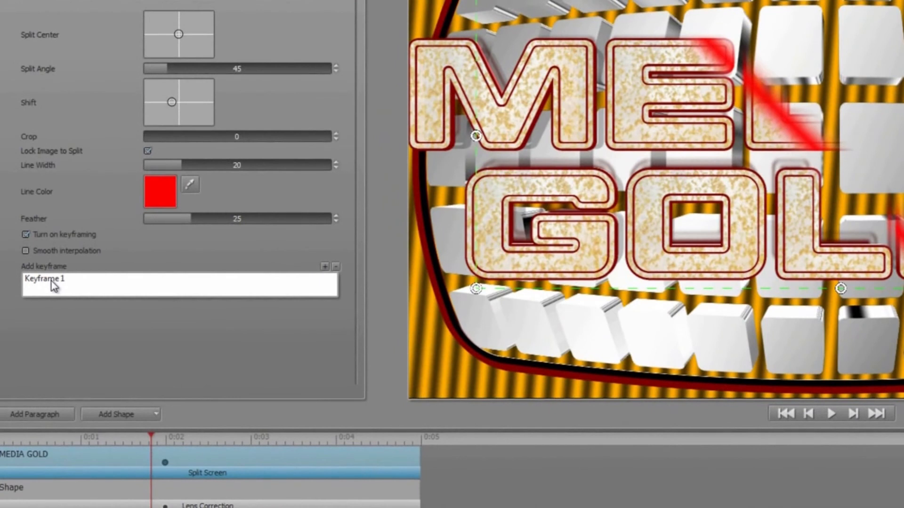
{"action": "left_click", "coordinate": [53, 285]}
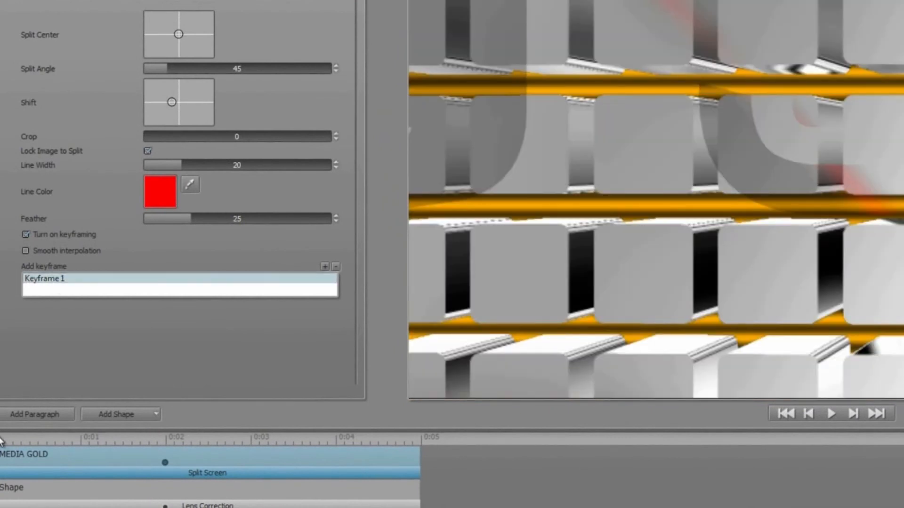
{"action": "left_click", "coordinate": [165, 437]}
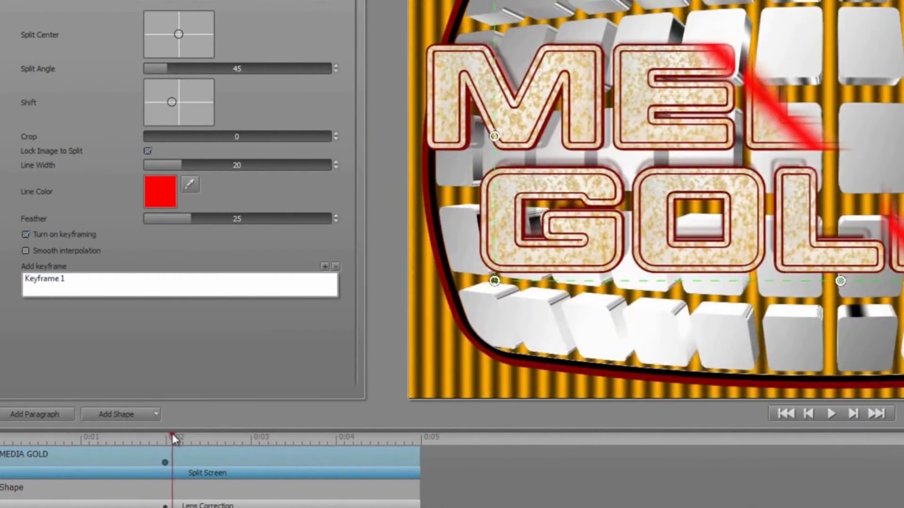
{"action": "left_click", "coordinate": [324, 268]}
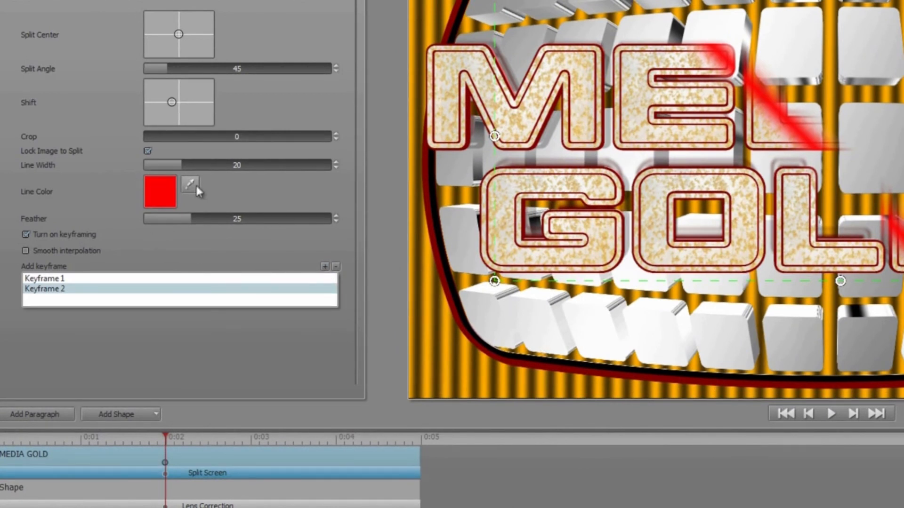
Step: At the second Split Screen keyframe, make the line dark red, move the split center to the lower-right corner, and center the shift
{"action": "left_click", "coordinate": [425, 174]}
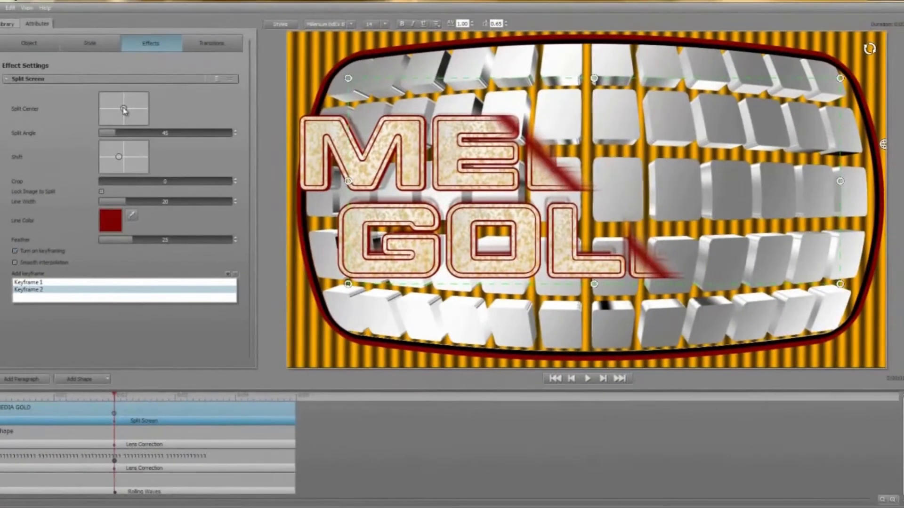
{"action": "left_click_drag", "start_coordinate": [124, 110], "coordinate": [152, 131]}
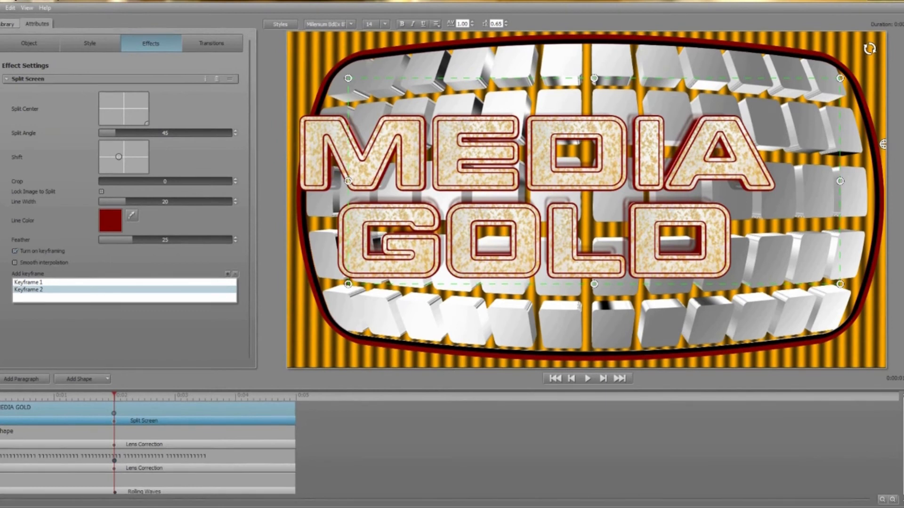
{"action": "left_click_drag", "start_coordinate": [123, 158], "coordinate": [125, 159]}
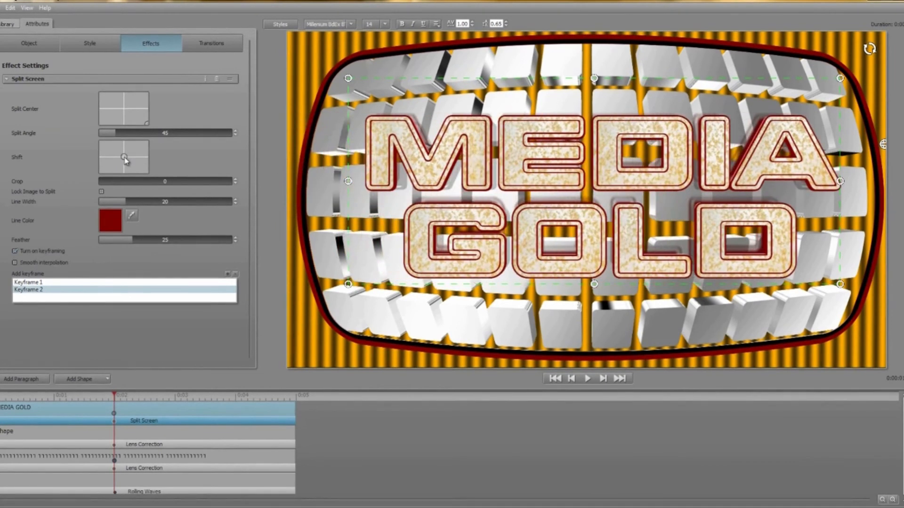
Step: At the first Split Screen keyframe, center the shift, move the split center to the upper-left corner, make the line dark red, and preview
{"action": "left_click", "coordinate": [39, 284]}
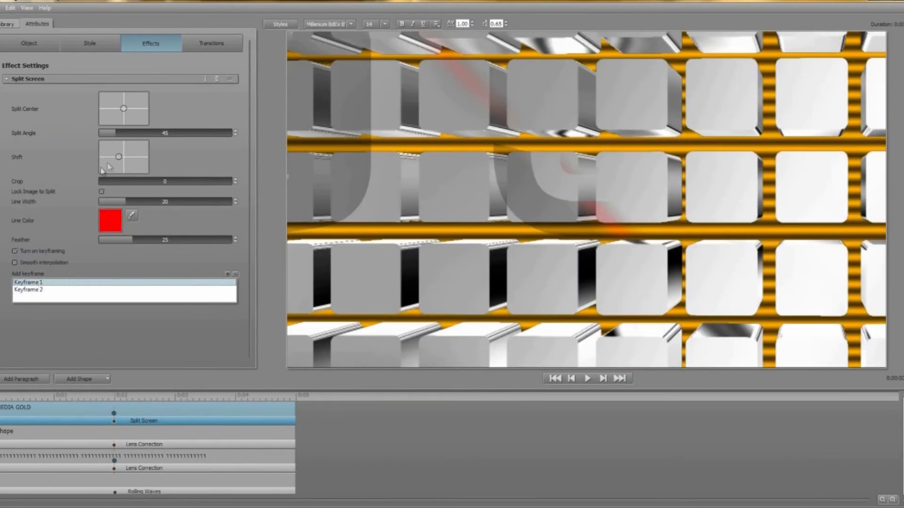
{"action": "left_click_drag", "start_coordinate": [118, 157], "coordinate": [123, 158]}
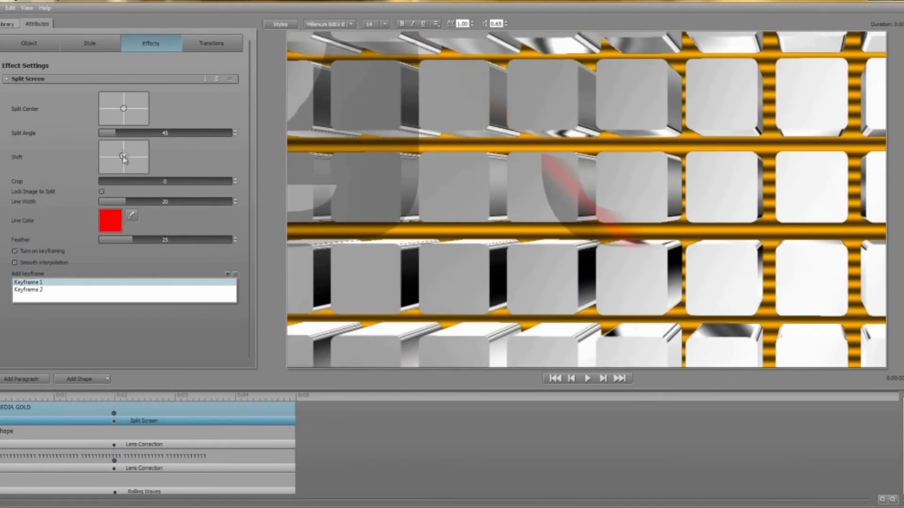
{"action": "left_click_drag", "start_coordinate": [124, 110], "coordinate": [93, 90]}
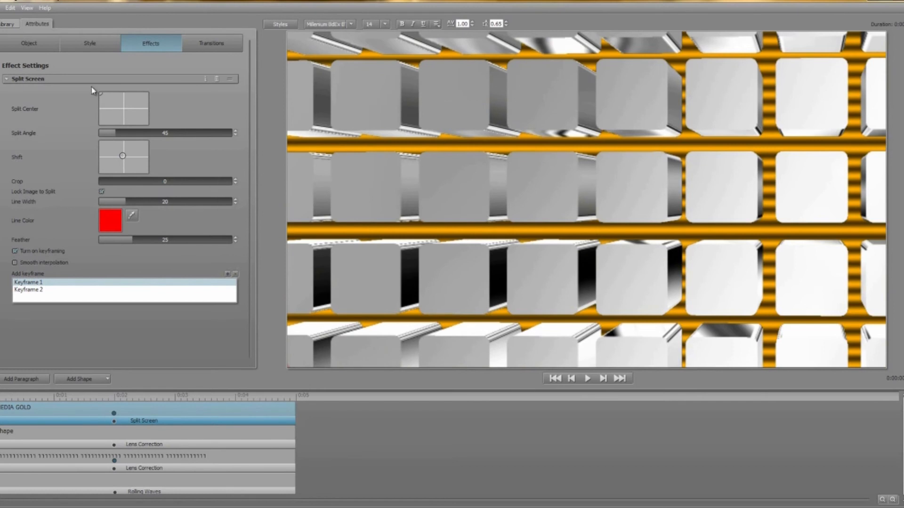
{"action": "left_click", "coordinate": [108, 224]}
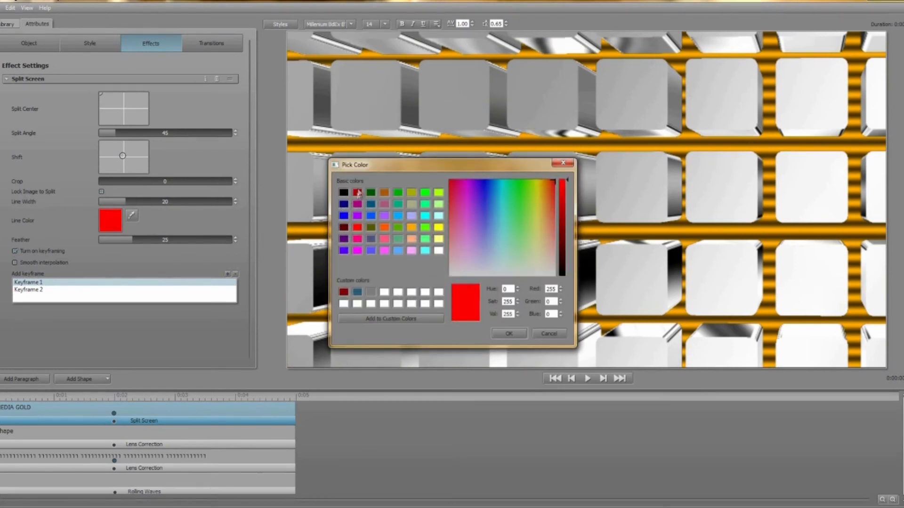
{"action": "left_click", "coordinate": [500, 333]}
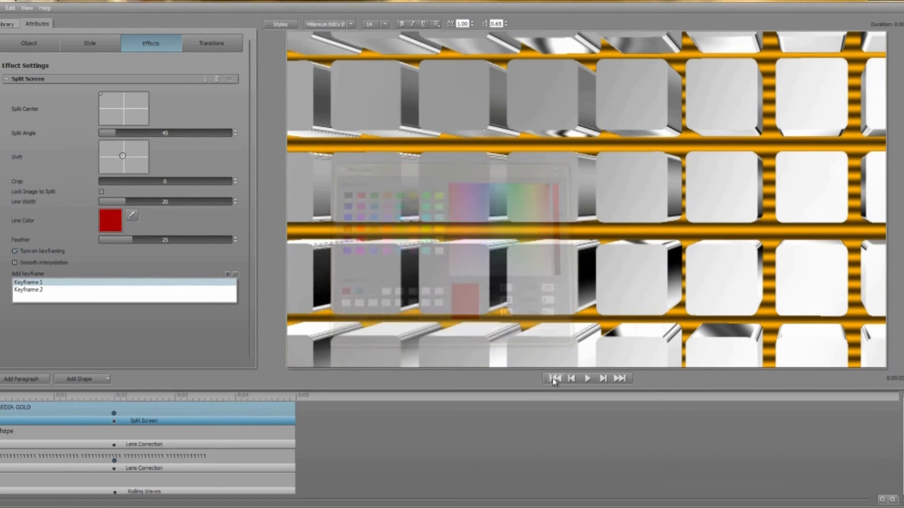
{"action": "left_click", "coordinate": [588, 379]}
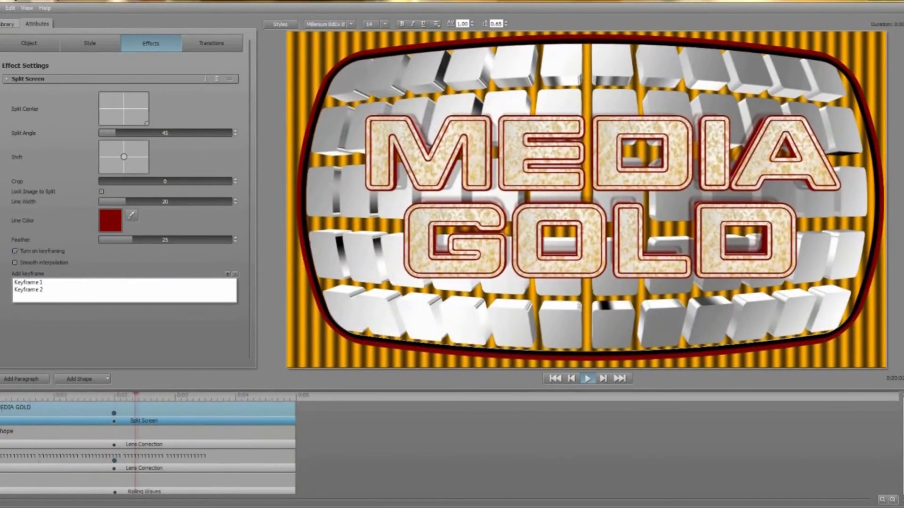
{"action": "left_click", "coordinate": [587, 379]}
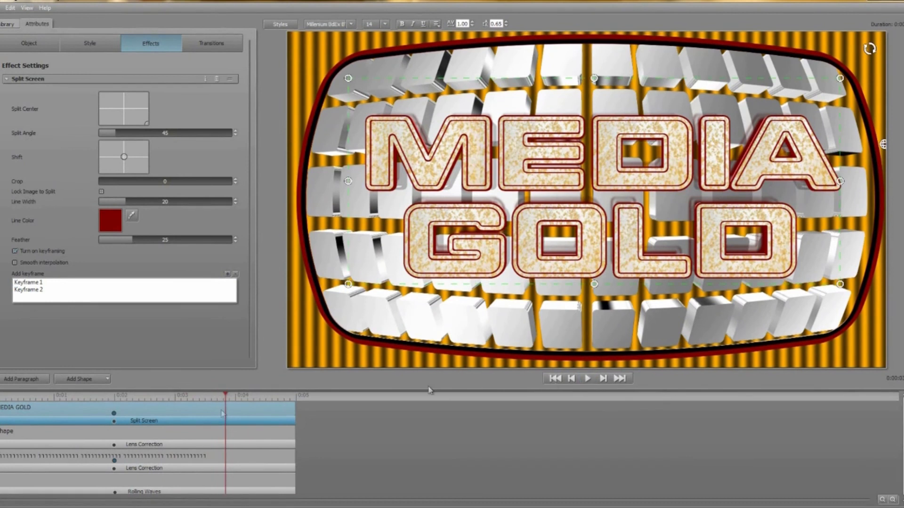
Step: Move the rectangle grid's 2-second keyframe to the end of the timeline and play the animation
{"action": "left_click", "coordinate": [113, 462]}
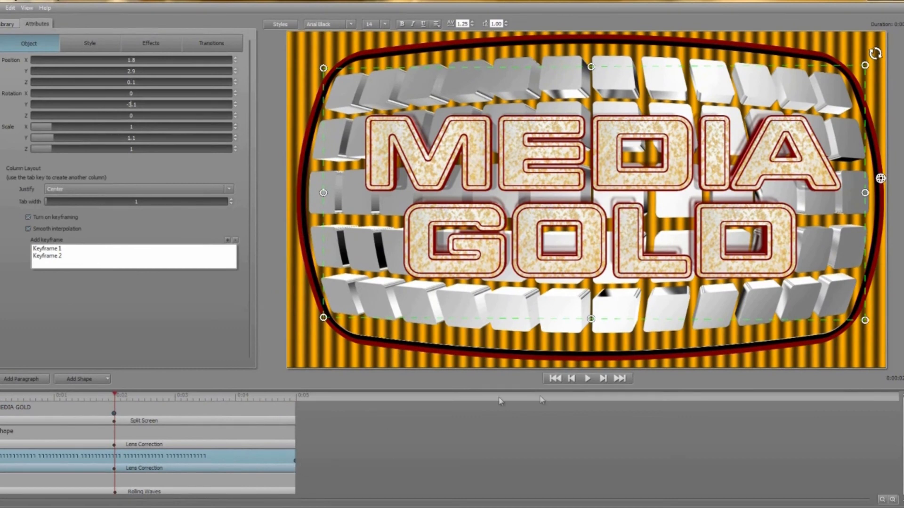
{"action": "left_click", "coordinate": [559, 380]}
{"action": "left_click", "coordinate": [587, 379]}
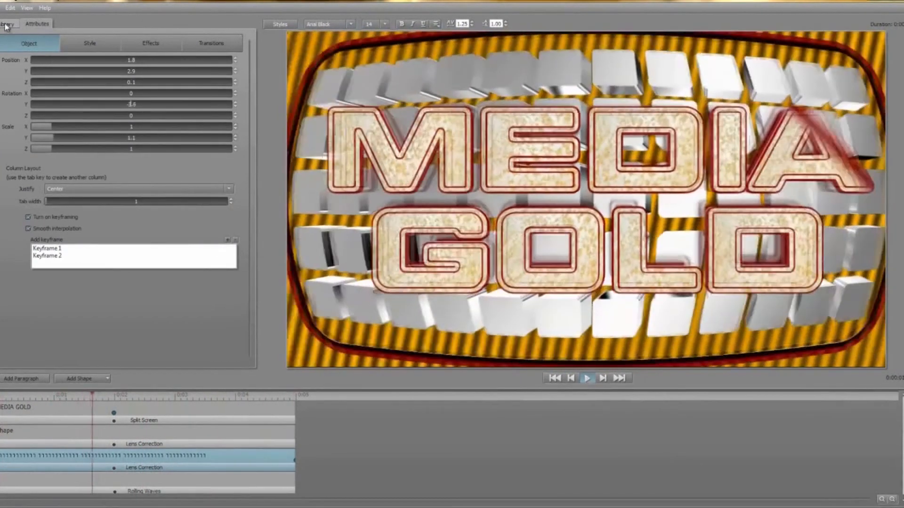
Step: Apply the Outdoors preset of Color Fixer Plus from Video Essentials I to the rectangle grid
{"action": "left_click", "coordinate": [7, 24]}
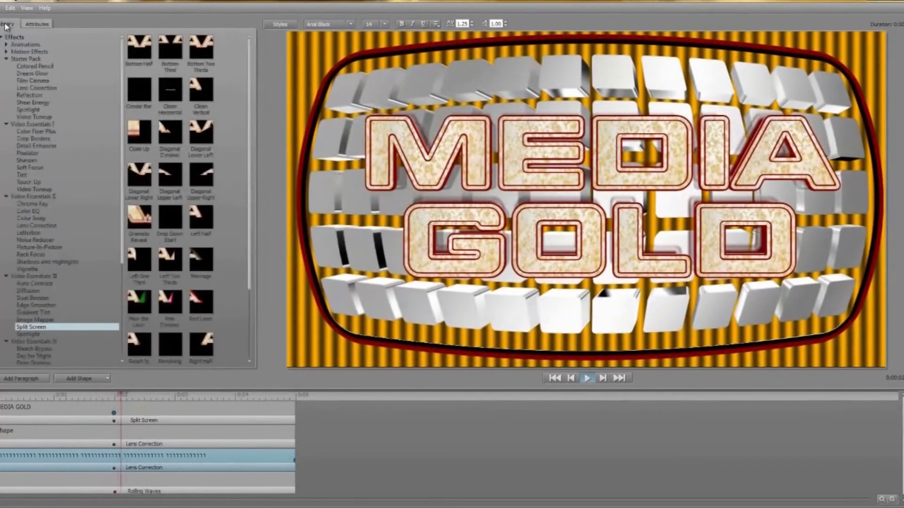
{"action": "left_click", "coordinate": [5, 60]}
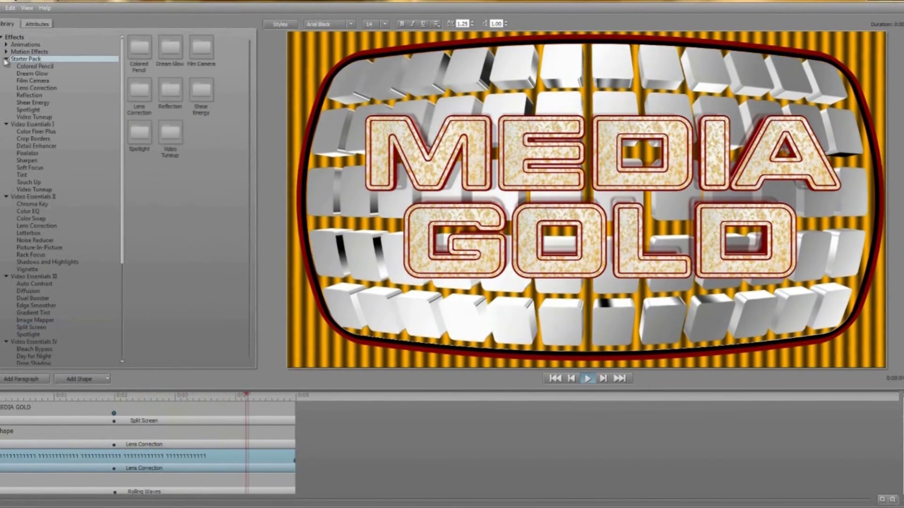
{"action": "left_click", "coordinate": [36, 131]}
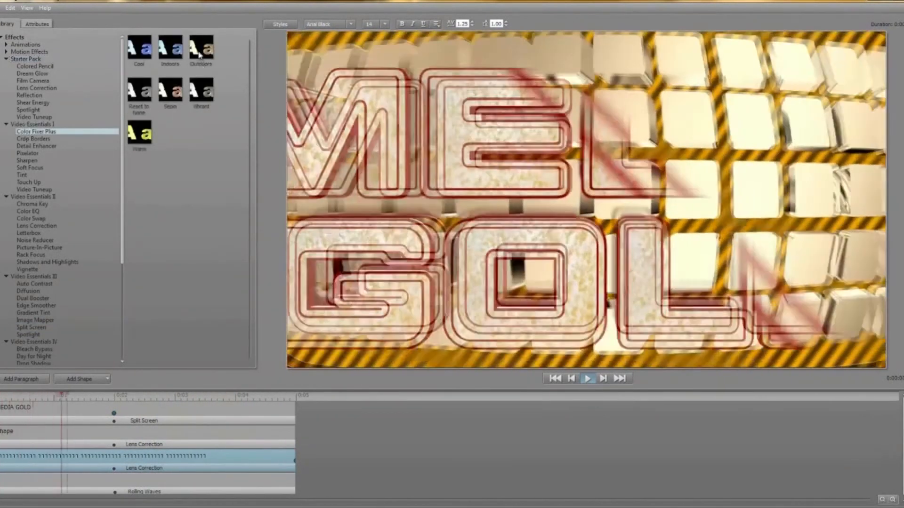
{"action": "double_click", "coordinate": [200, 55]}
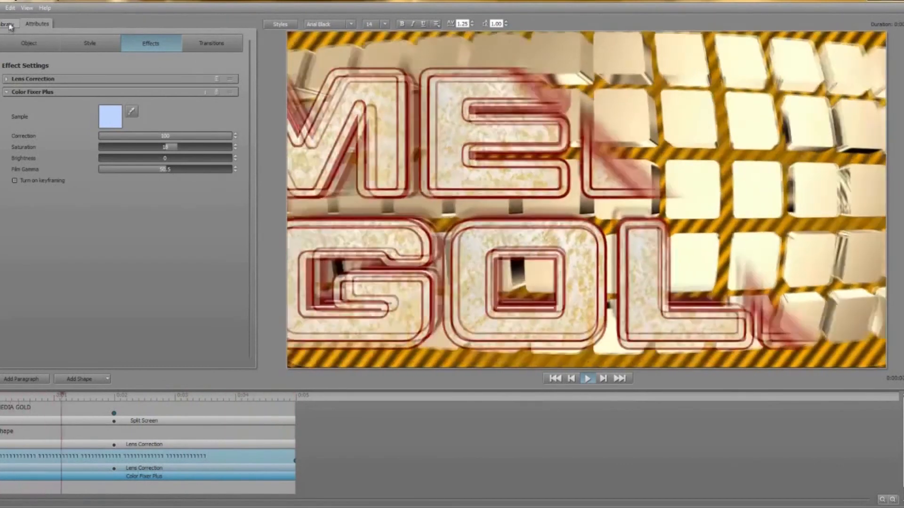
Step: Add the Adds Character preset of the Vignette effect from Video Essentials II to the rectangle grid
{"action": "left_click", "coordinate": [8, 24]}
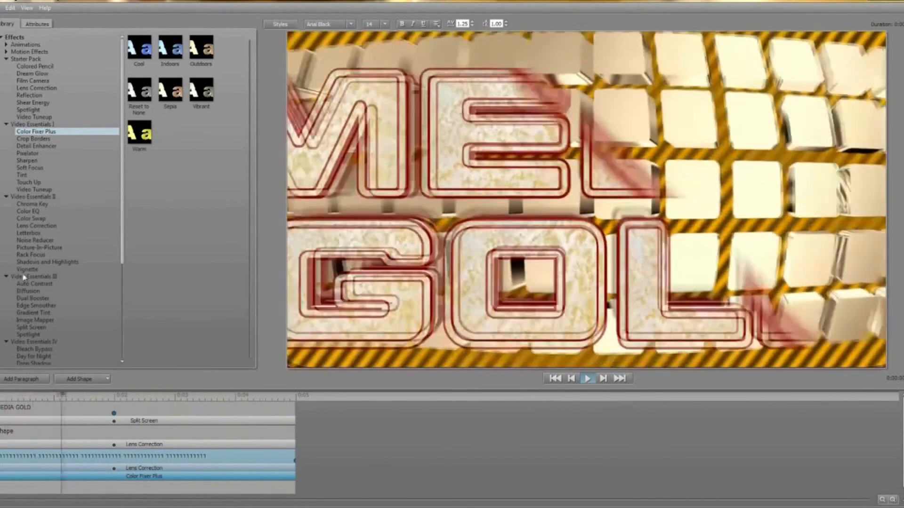
{"action": "left_click", "coordinate": [26, 269]}
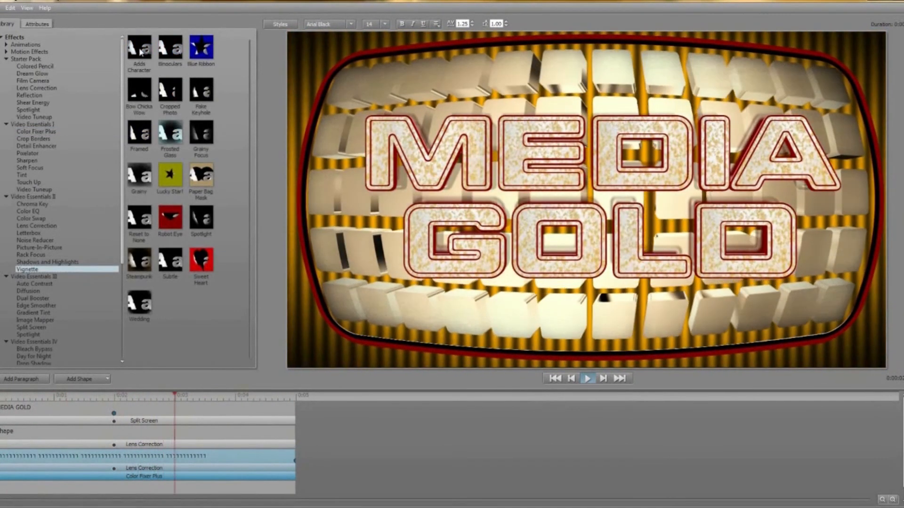
{"action": "double_click", "coordinate": [140, 51]}
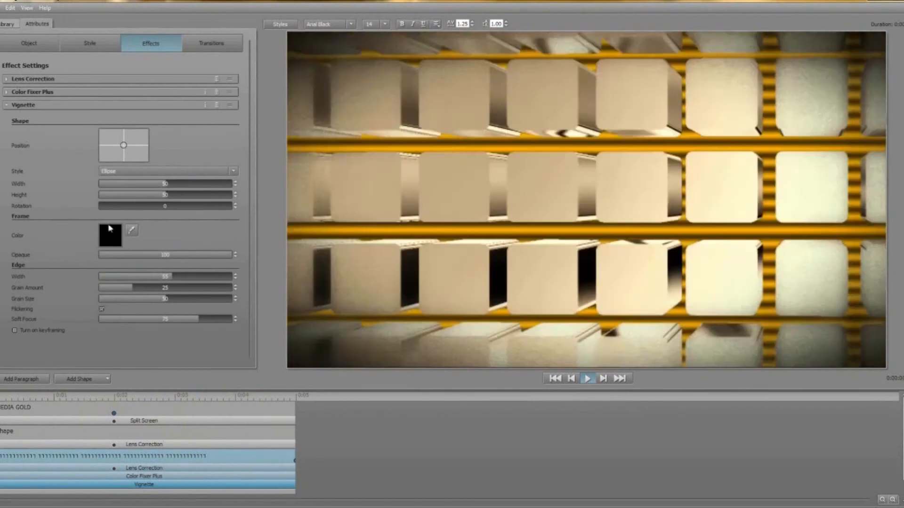